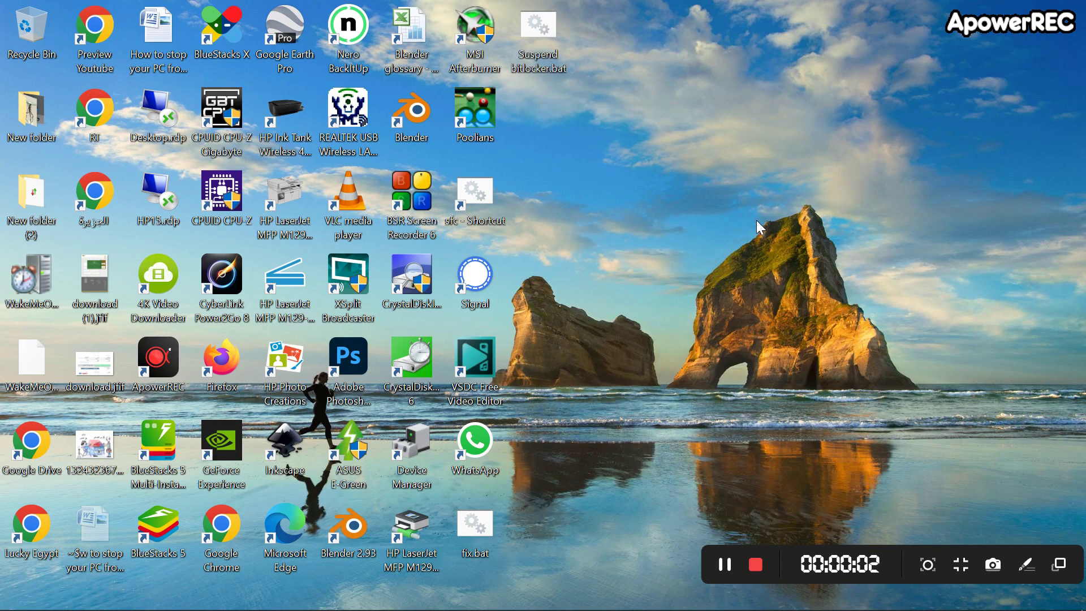
Reveal the taskbar so the system tray volume icon is reachable
mouse_move(982, 608)
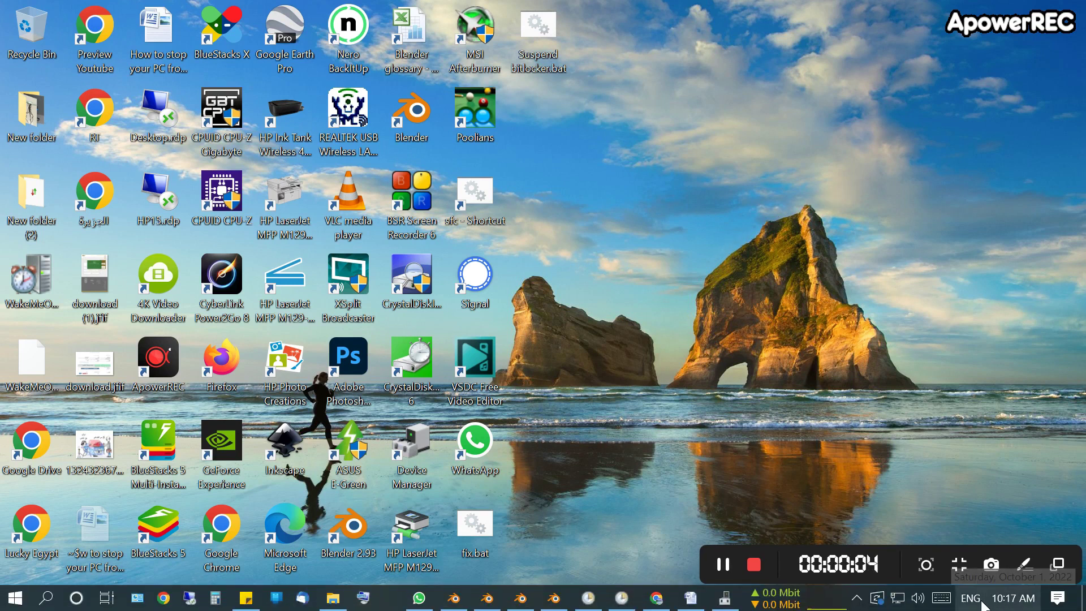
Switch sound output to LG TV SSCR (NVIDIA High Definition Audio) in Sound settings, then close Settings
right_click(916, 602)
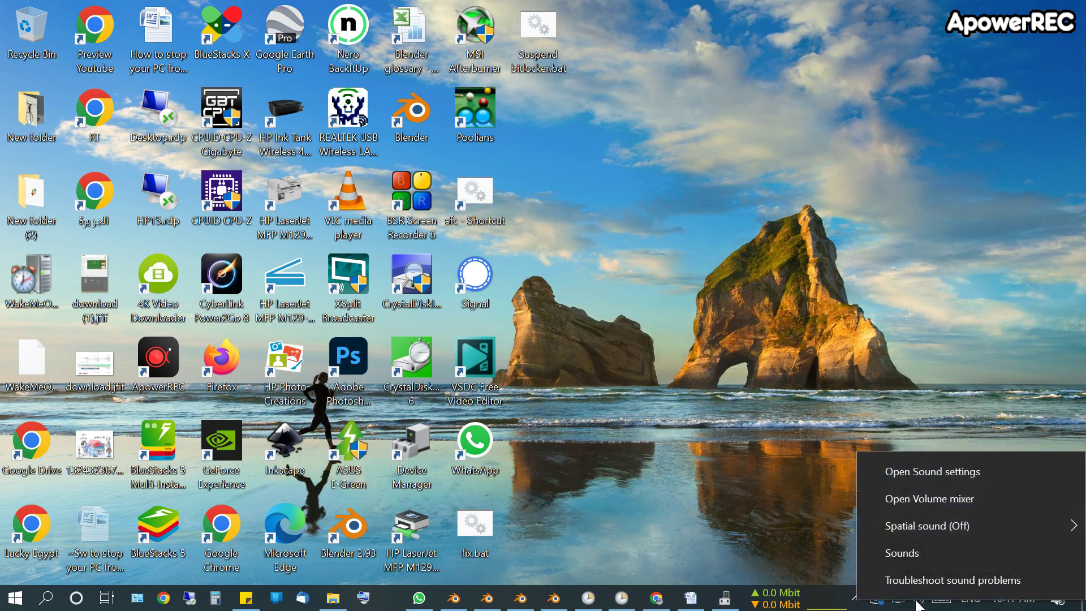
left_click(767, 402)
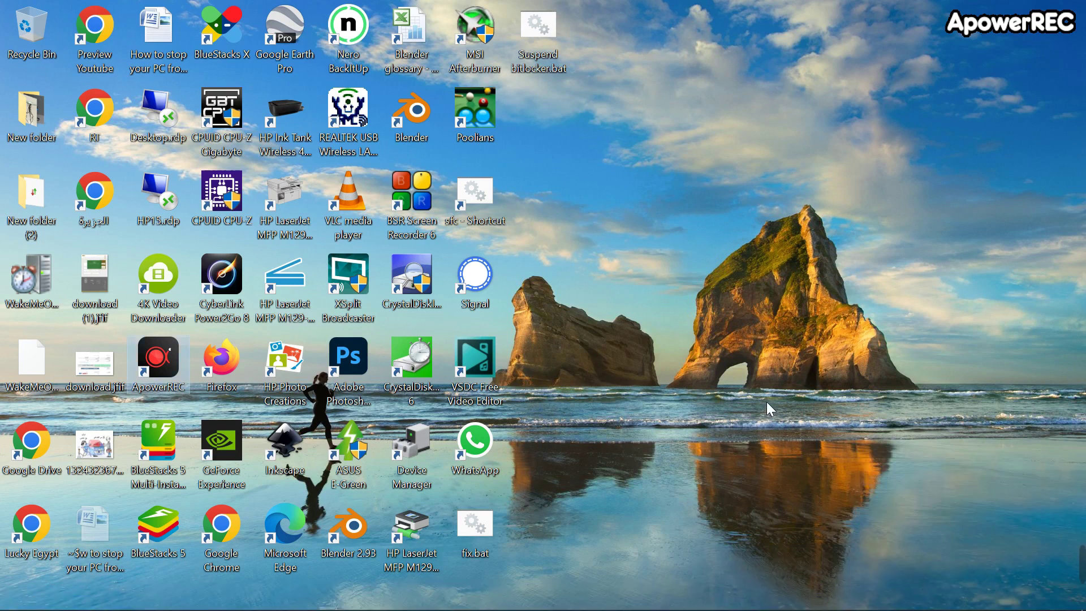
mouse_move(921, 598)
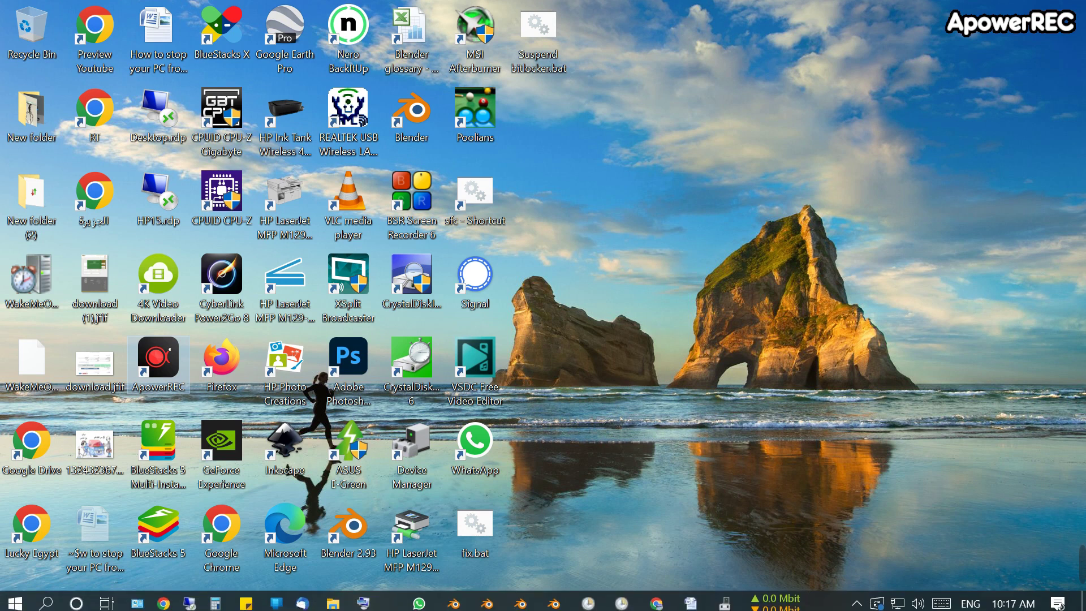
right_click(921, 598)
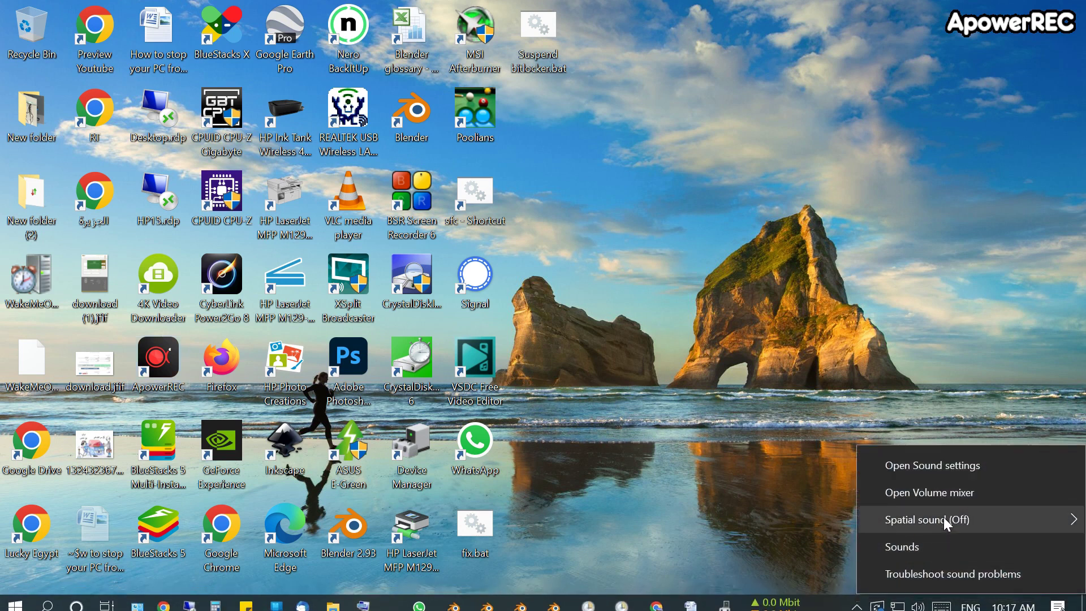
left_click(957, 470)
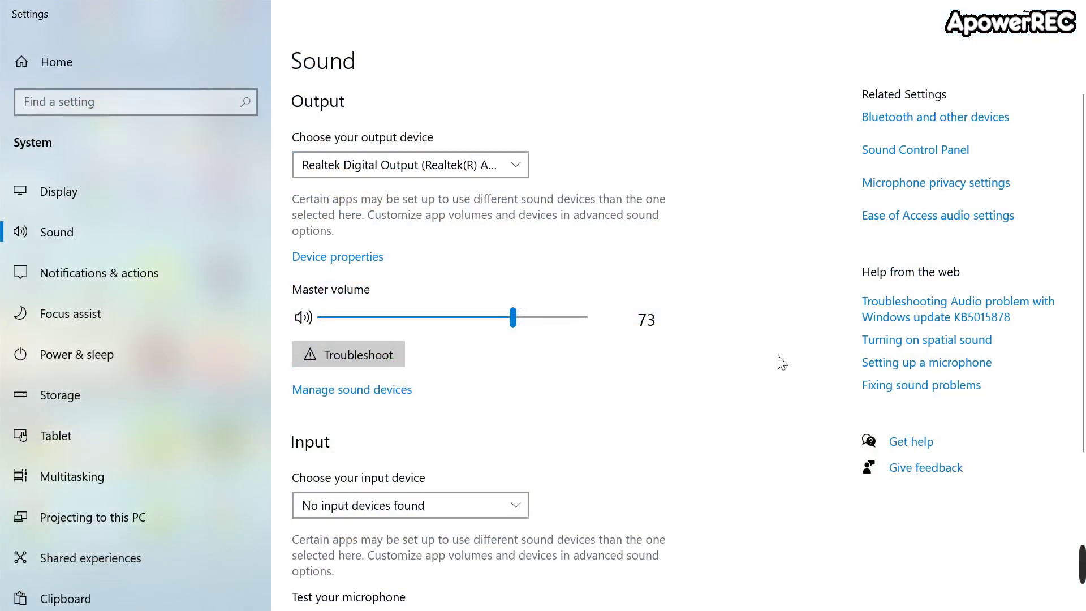
left_click(522, 160)
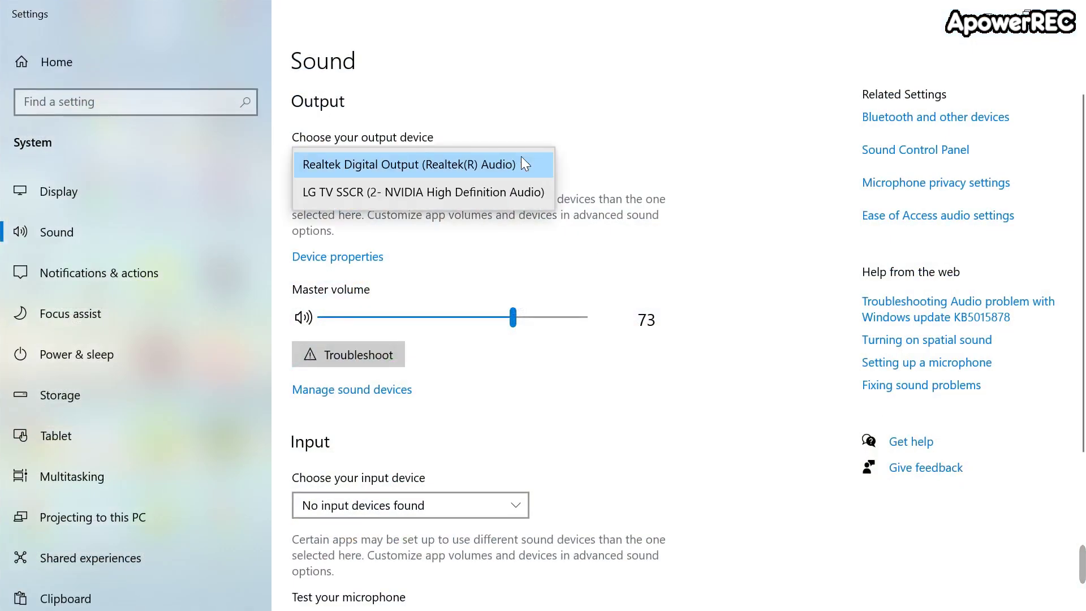
left_click(471, 193)
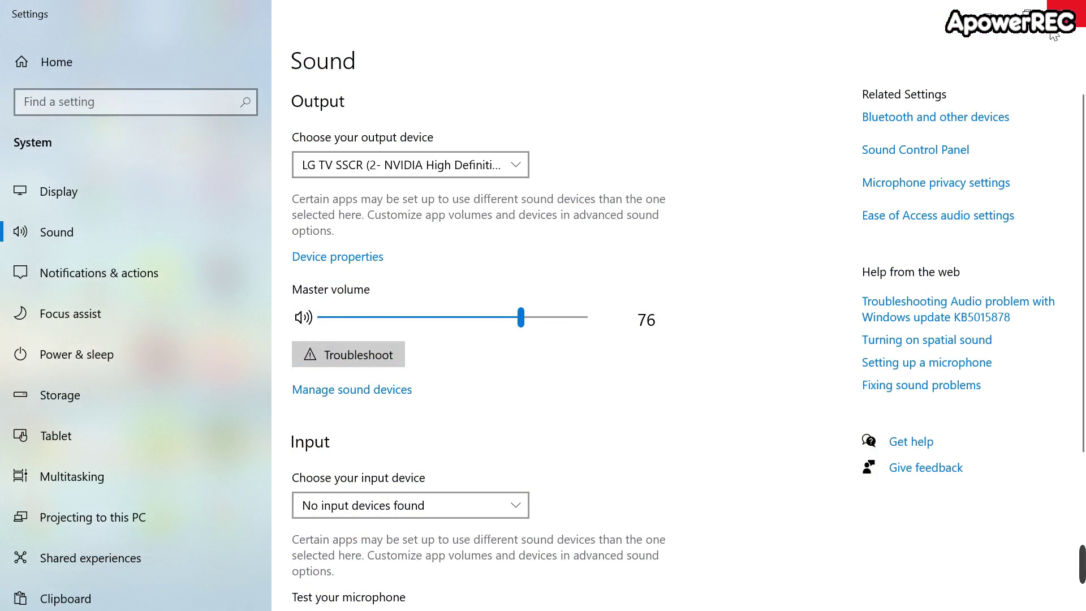
left_click(1072, 10)
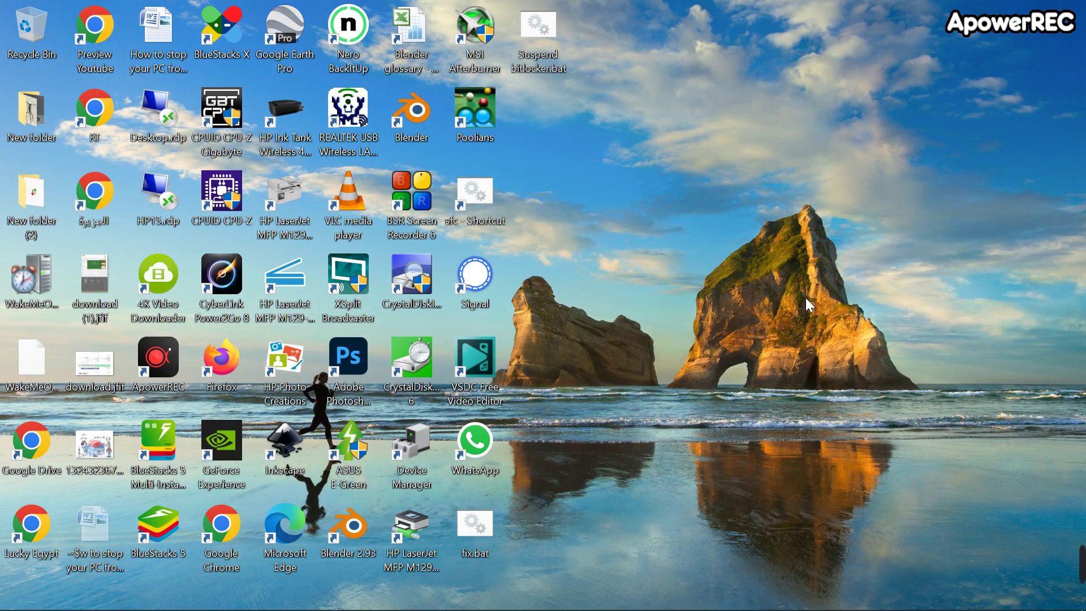
Open Device Manager full-screen and run Scan for hardware changes
double_click(418, 436)
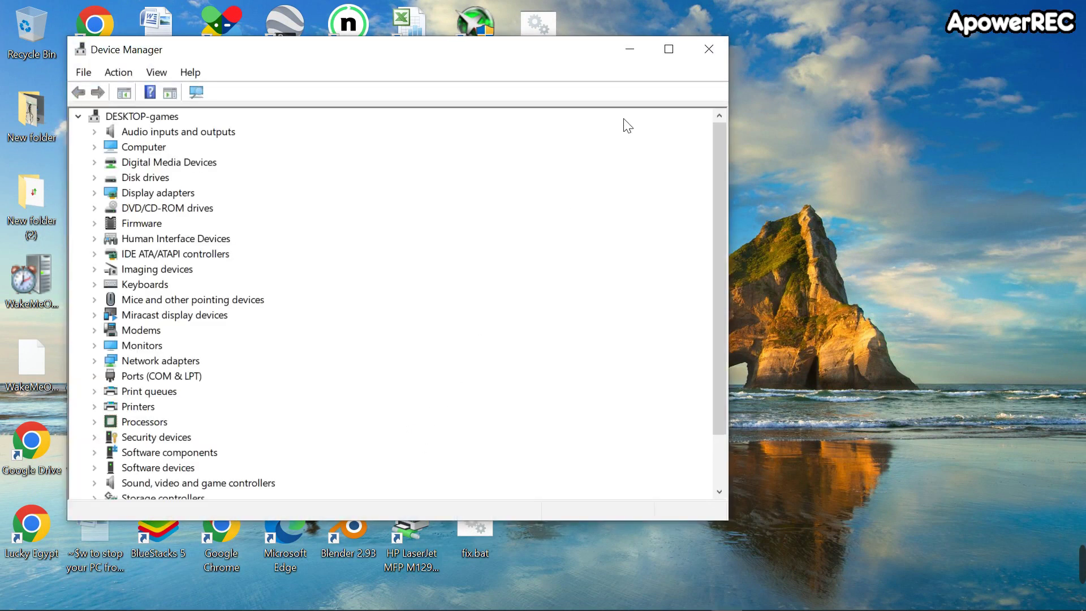
left_click(672, 50)
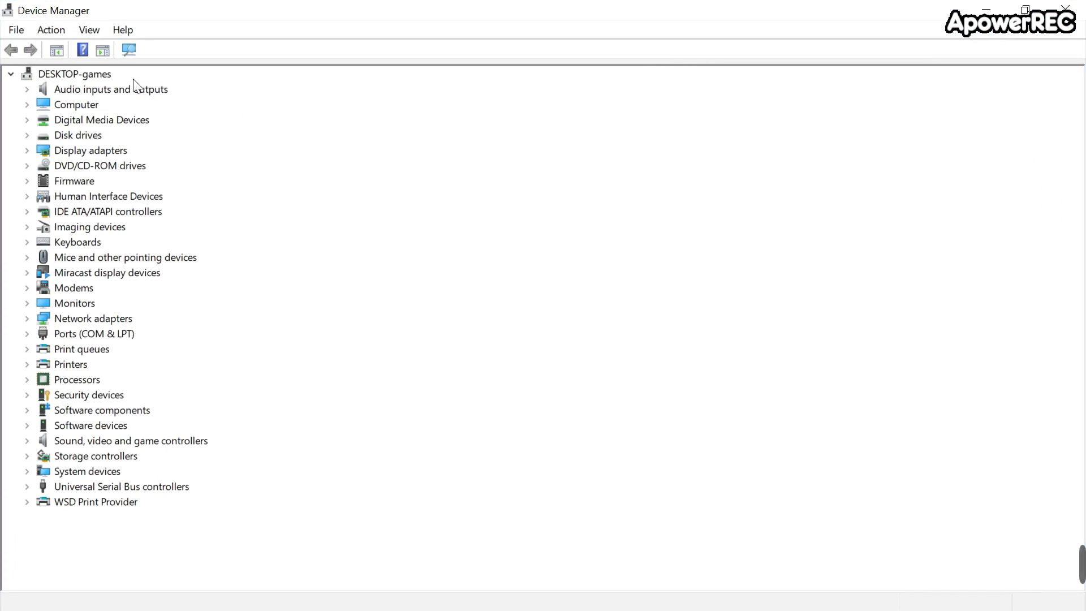
left_click(123, 45)
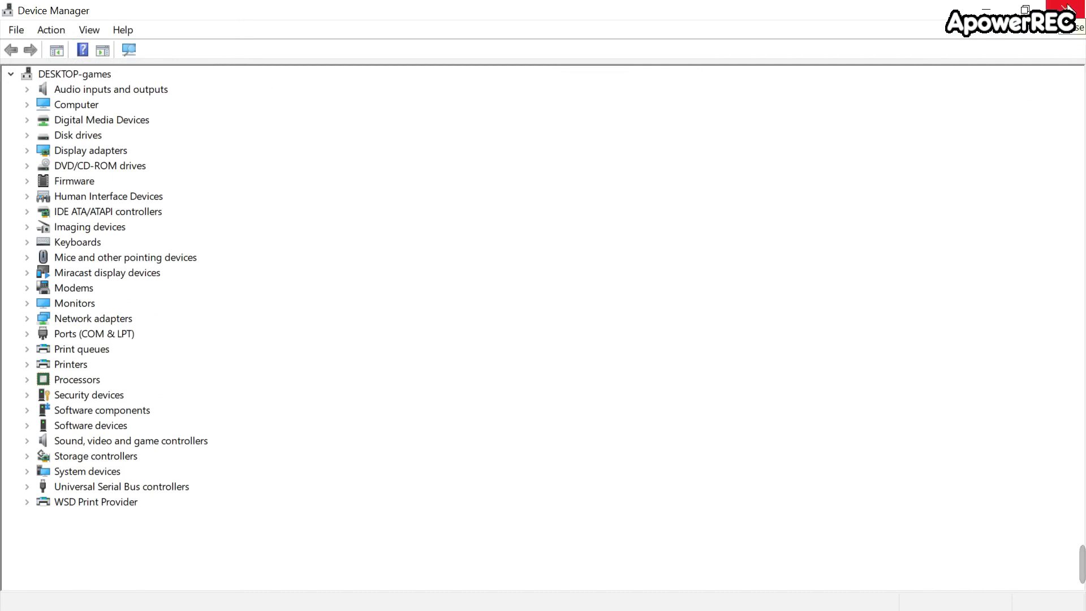
Close Device Manager, search 'schedu' and run Task Scheduler as administrator
left_click(1067, 8)
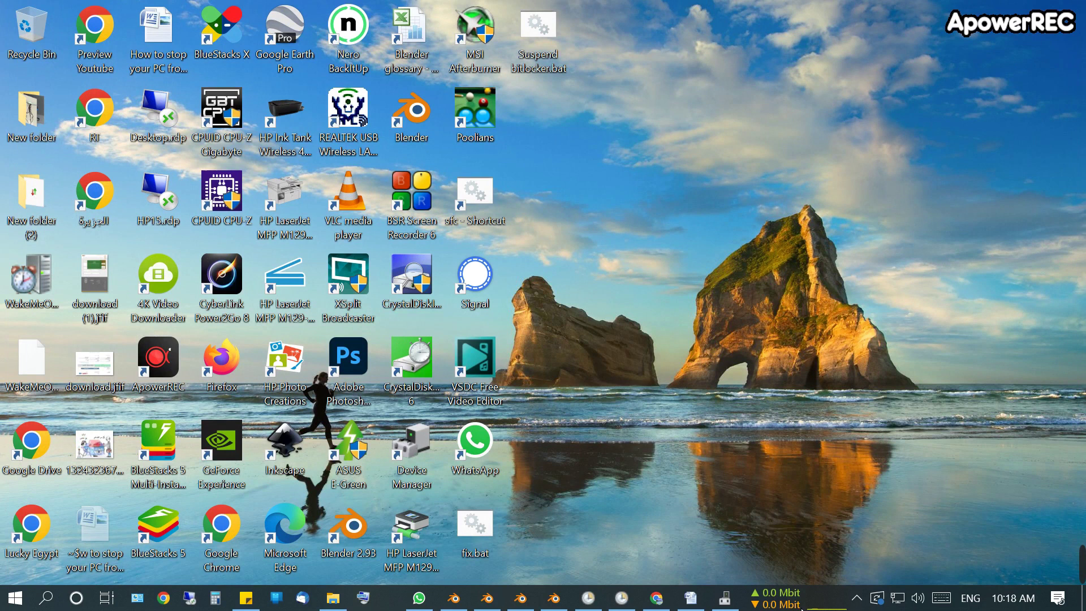
left_click(855, 602)
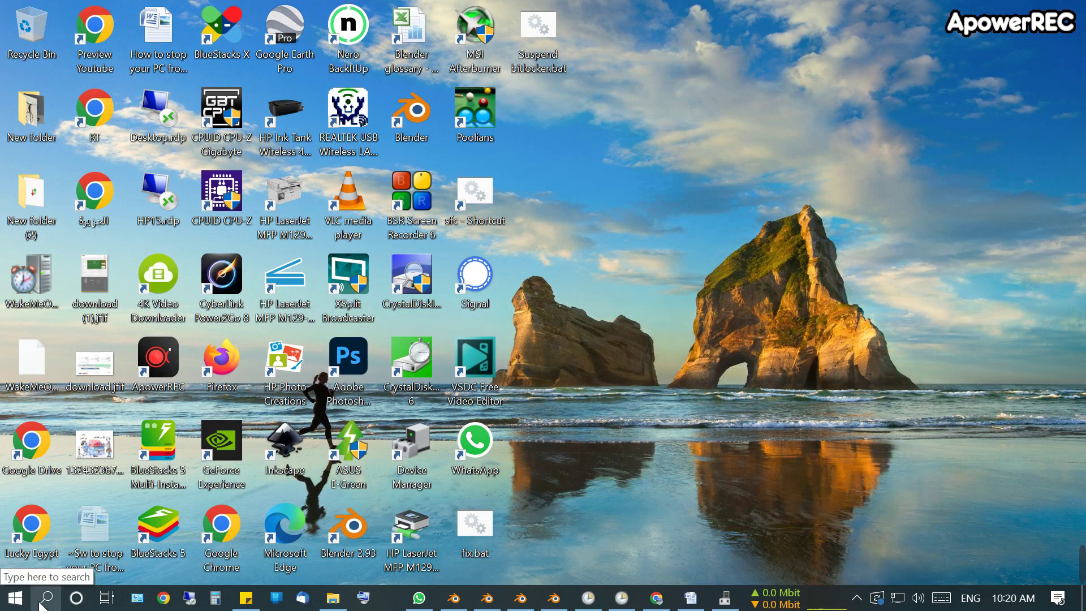
left_click(46, 598)
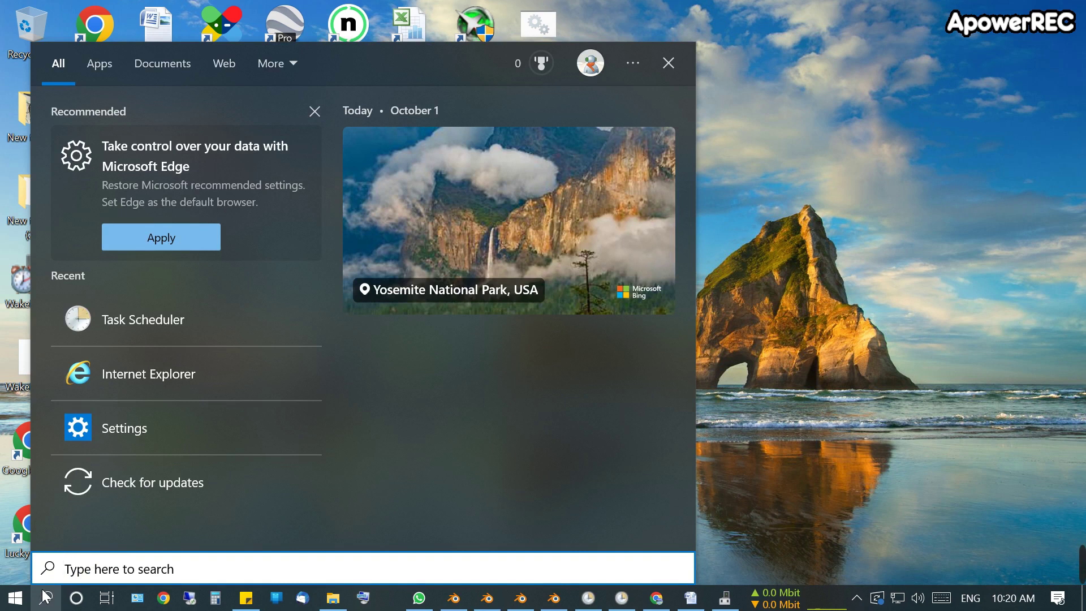
type("s")
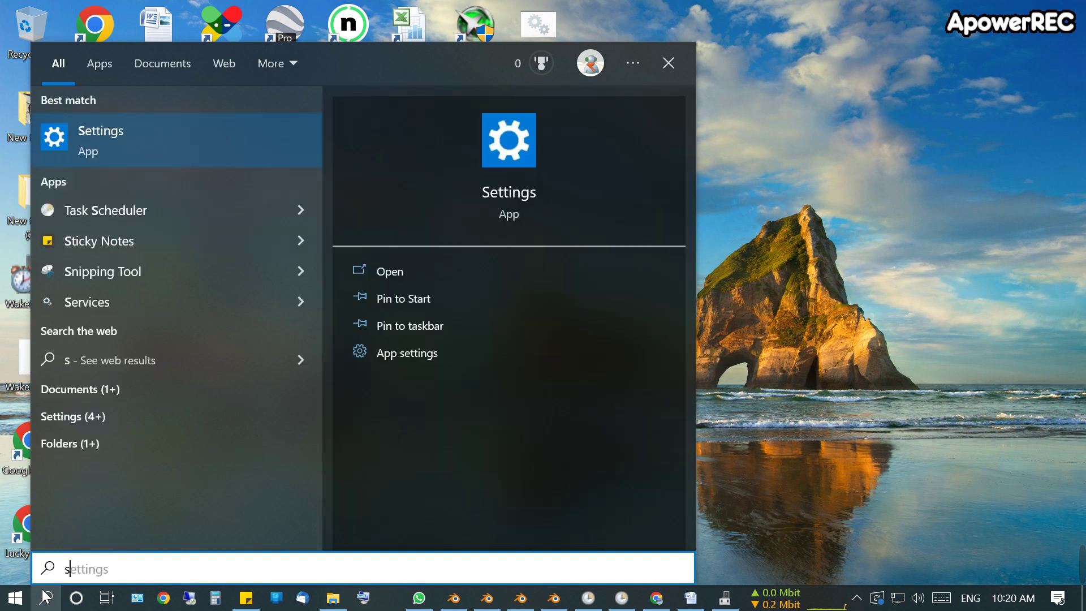
type("chedu")
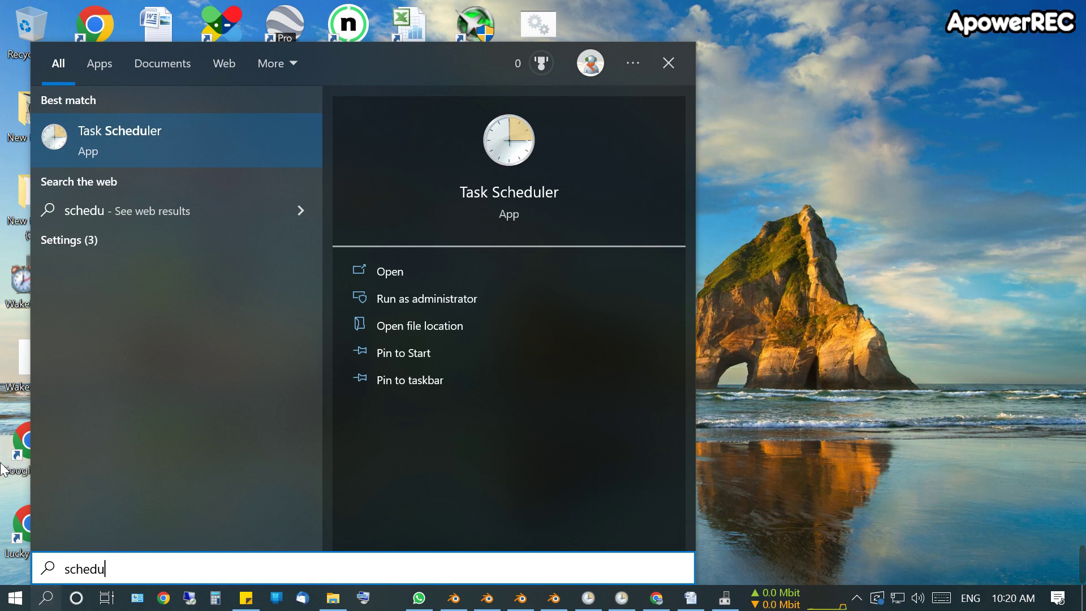
right_click(91, 140)
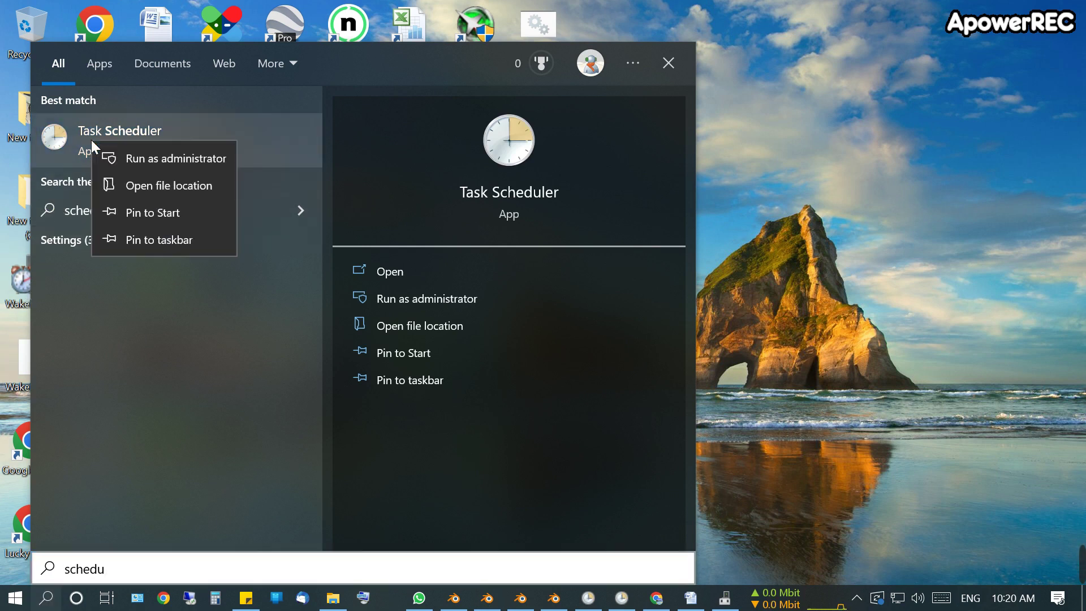
left_click(124, 154)
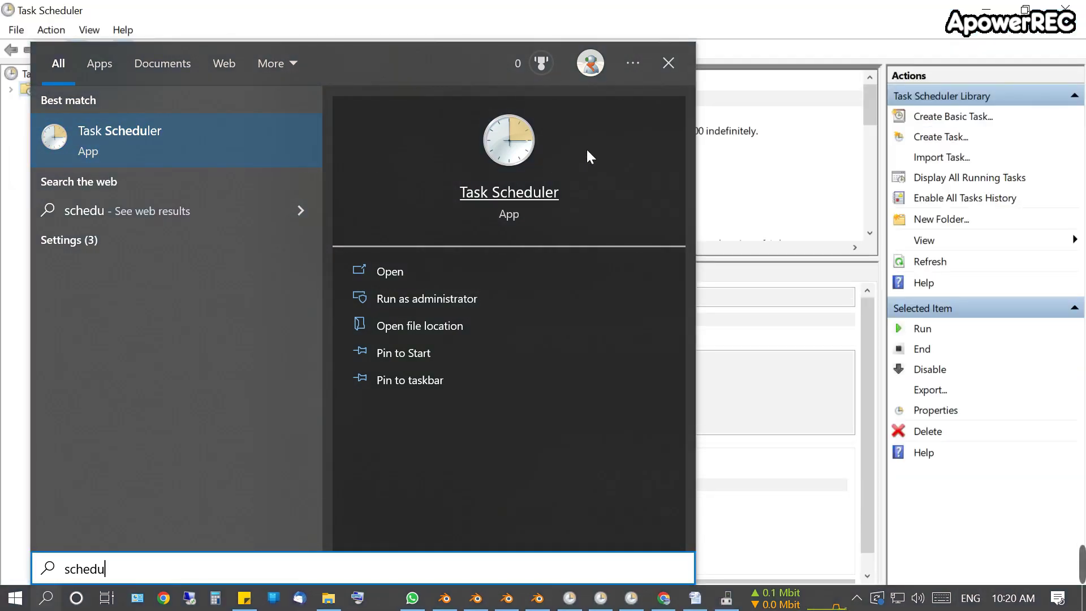
Start a new custom task named 'Refresh Audio device'
left_click(861, 29)
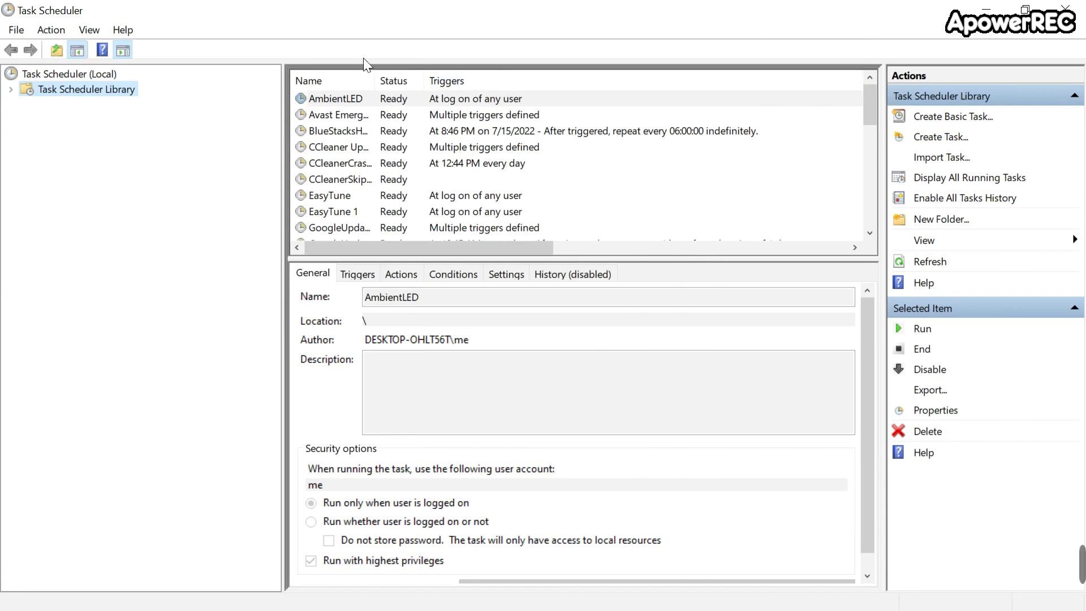
left_click(50, 30)
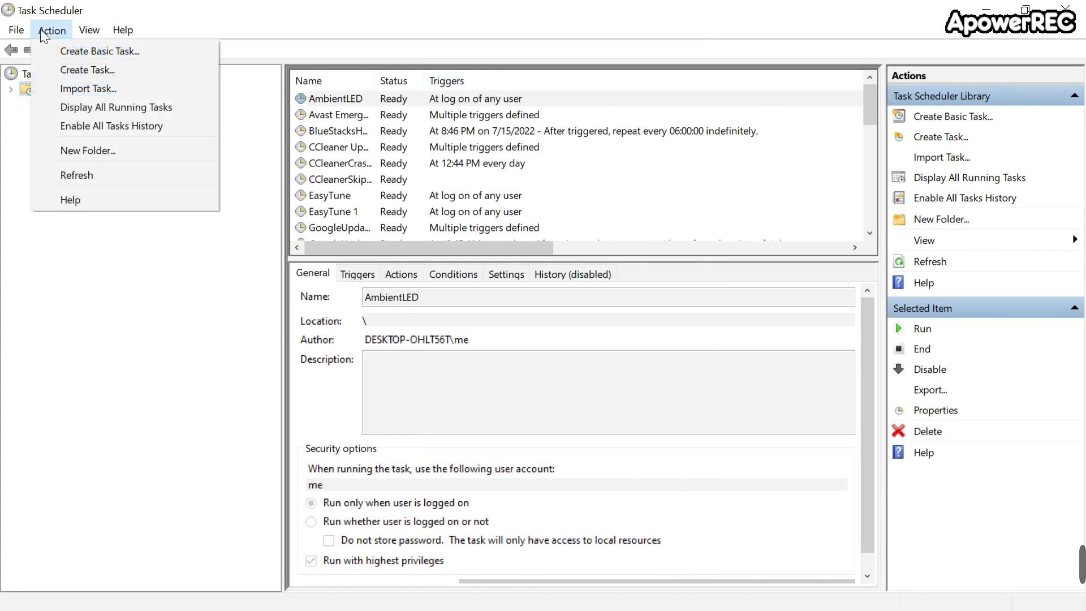
left_click(59, 71)
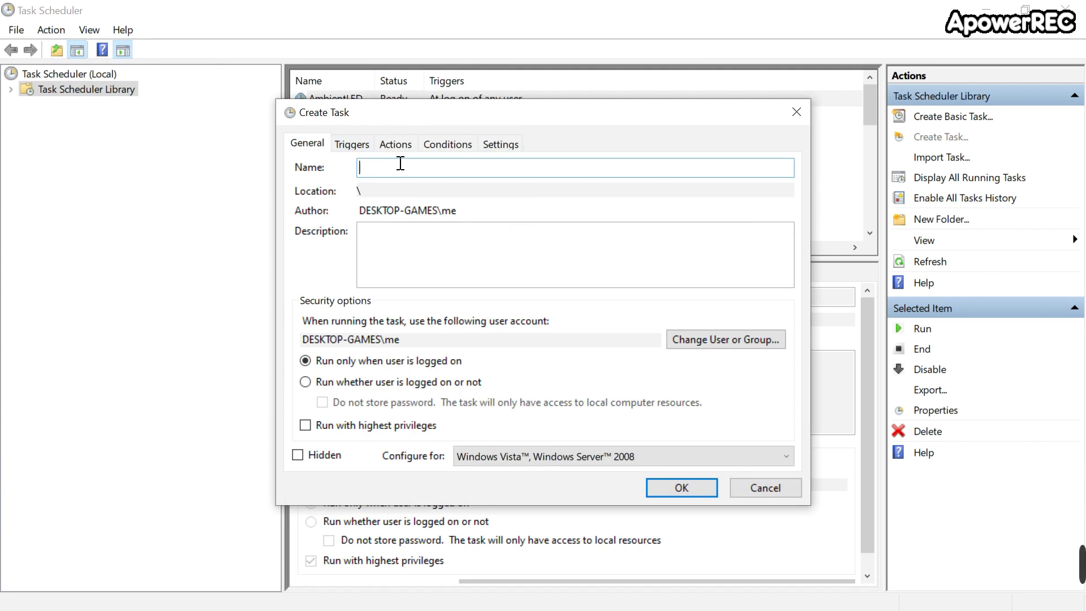
type("Refresh Audio device")
Make it run whether logged on or not, with highest privileges, configured for Windows 10
left_click(307, 385)
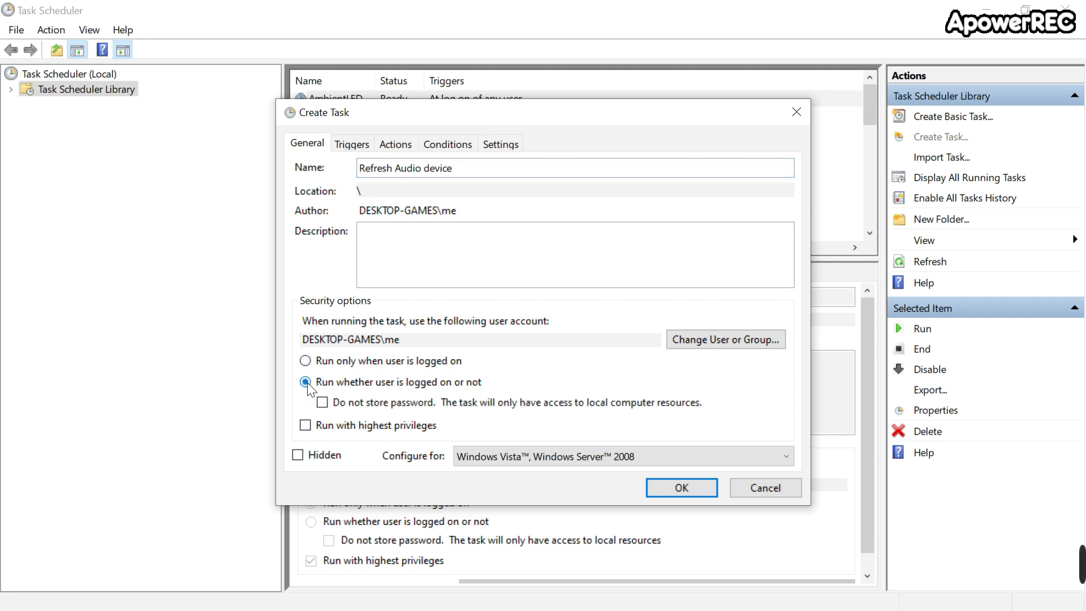
left_click(306, 425)
left_click(788, 455)
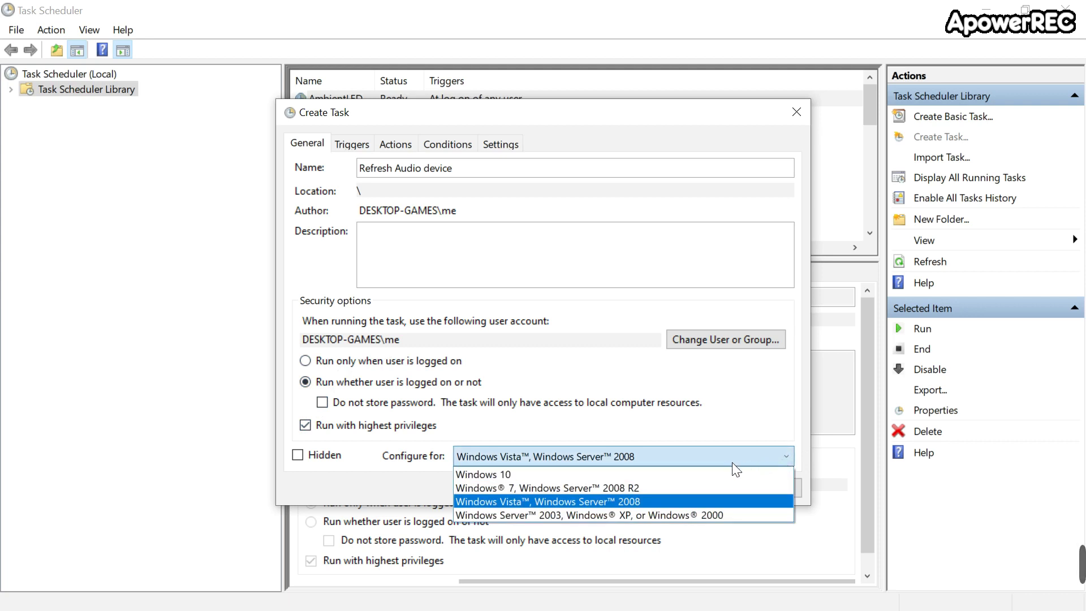
left_click(607, 473)
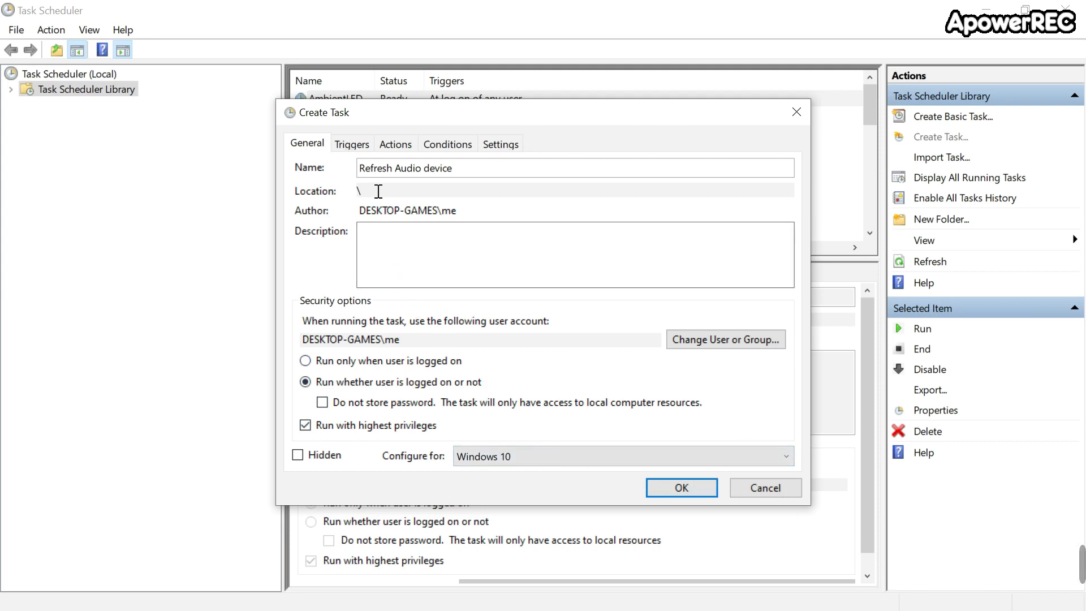
Begin a new trigger that starts the task At startup
left_click(352, 144)
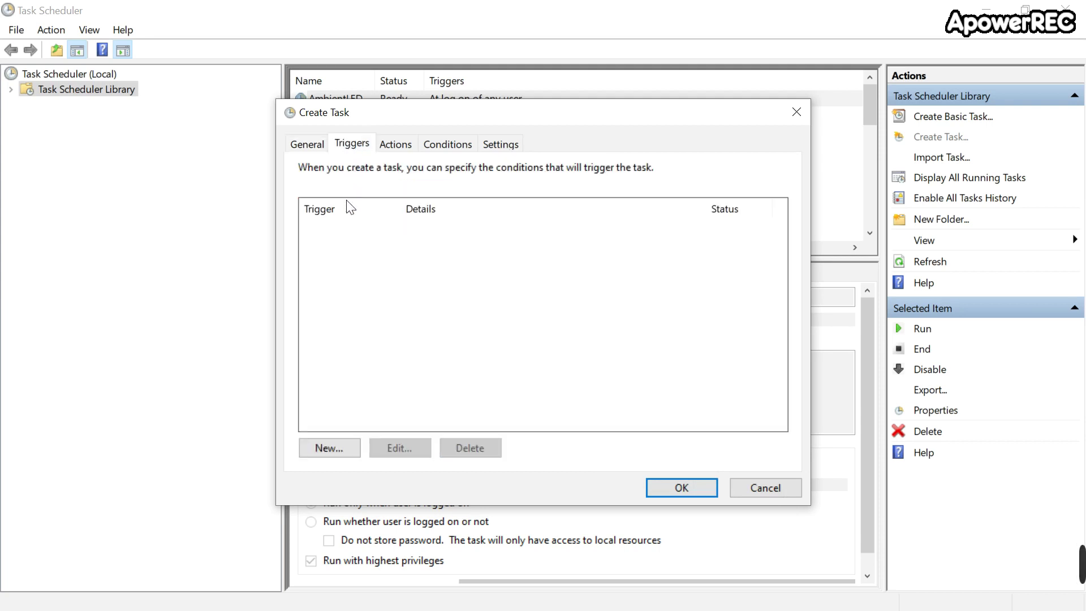
left_click(328, 446)
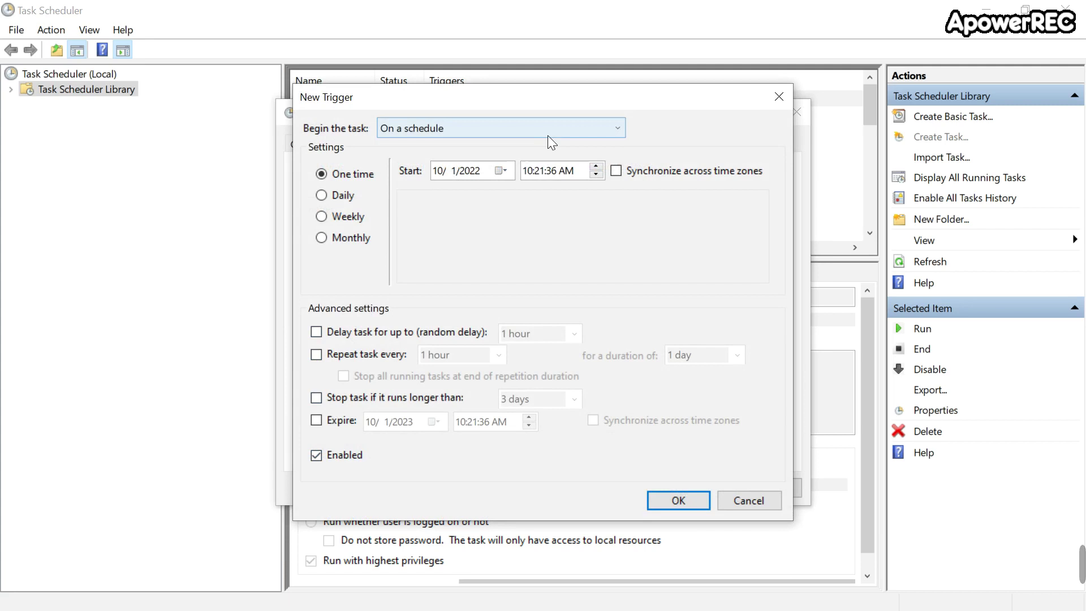
left_click(621, 131)
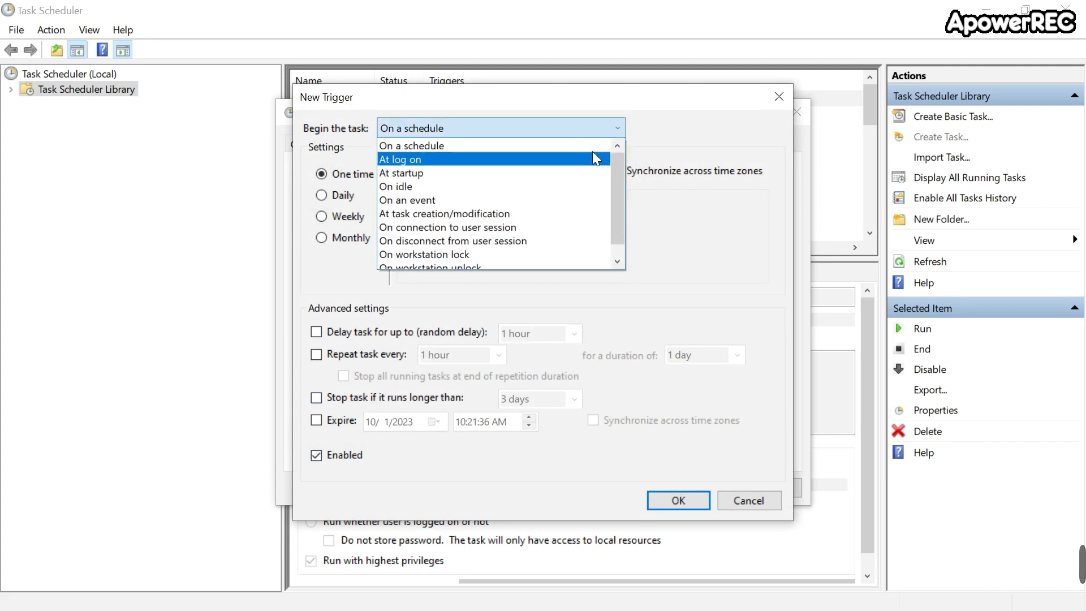
left_click(571, 173)
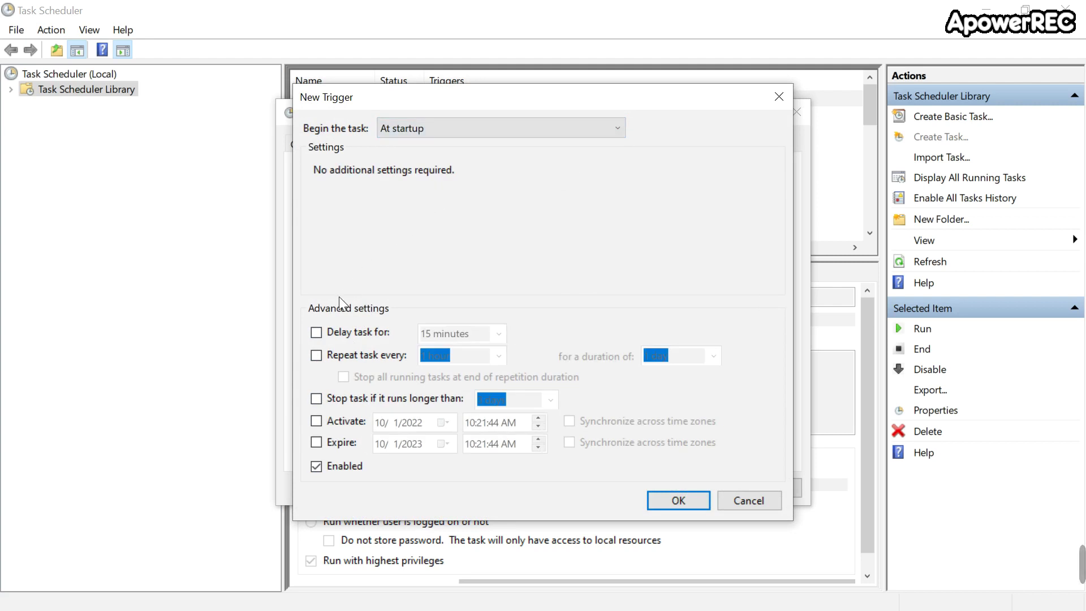
Make the startup trigger repeat every 1 minute for a duration of 5 minutes
left_click(316, 355)
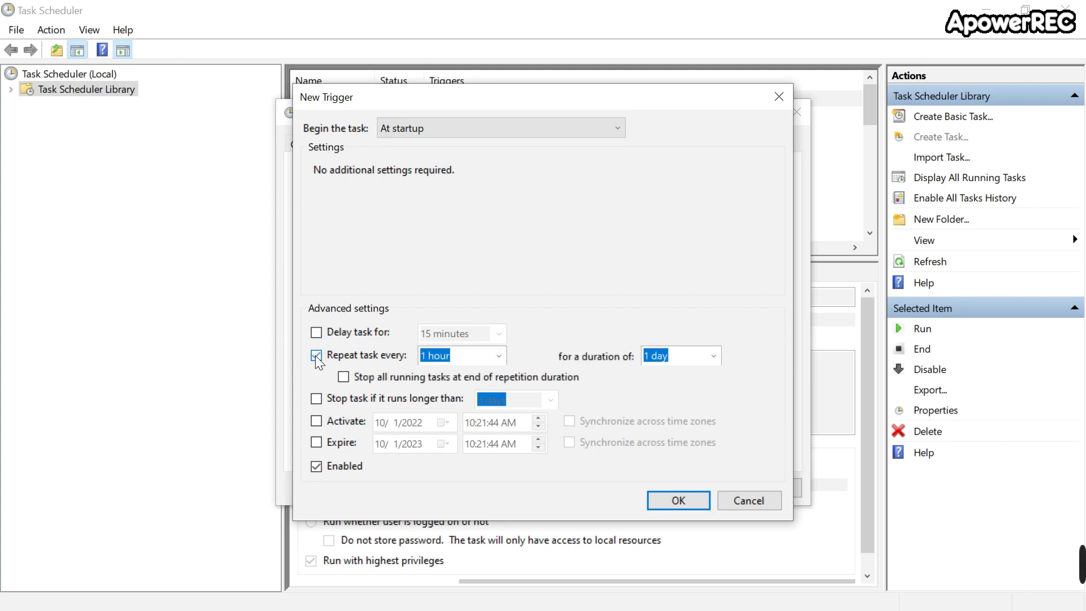
left_click(498, 356)
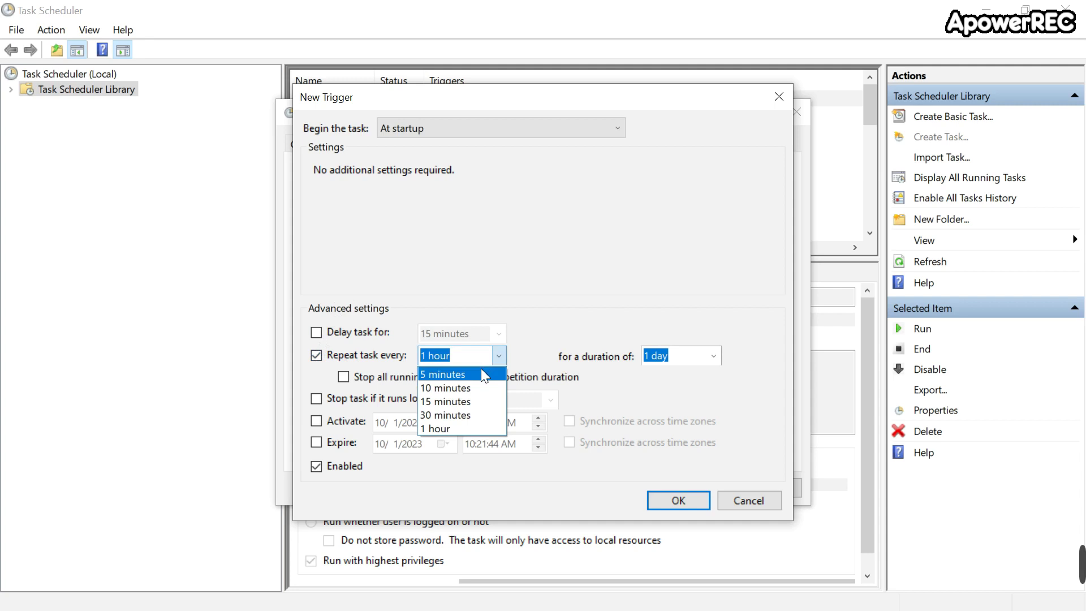
left_click(481, 368)
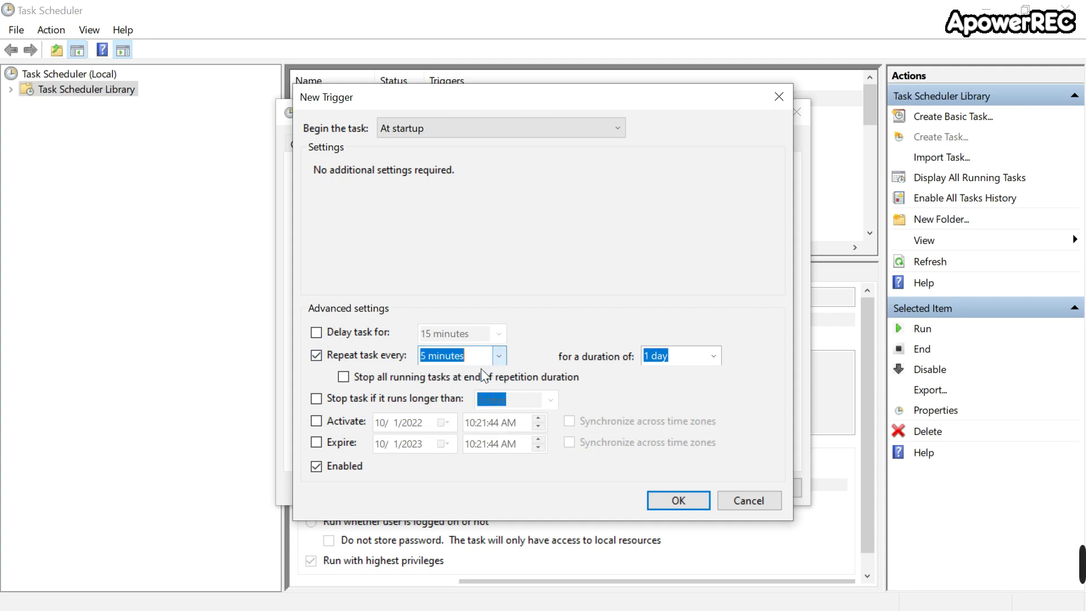
left_click(421, 347)
key("BackSpace")
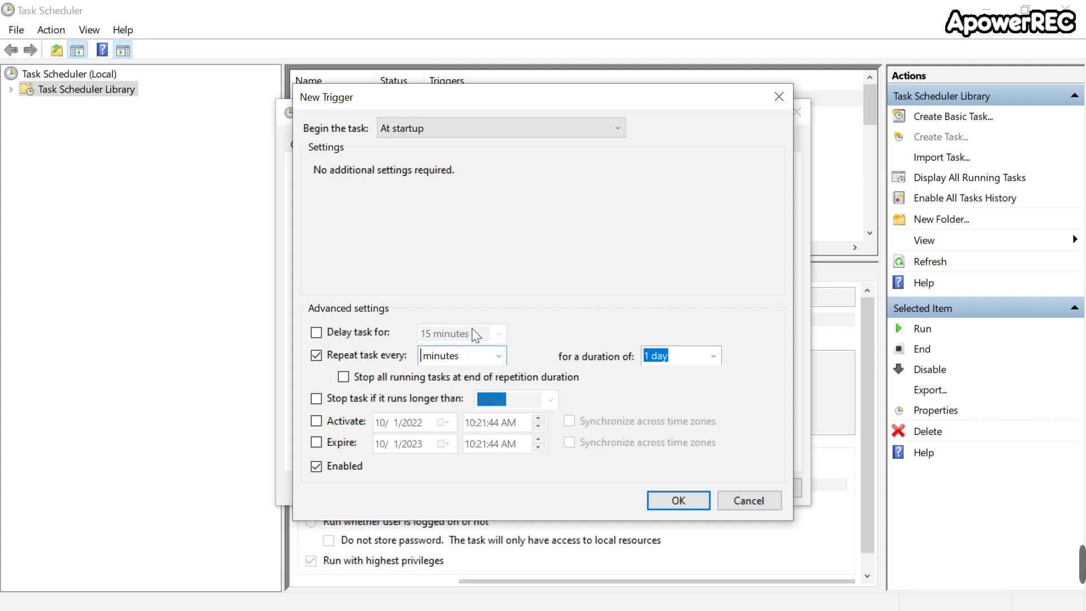
type("1")
left_click(712, 355)
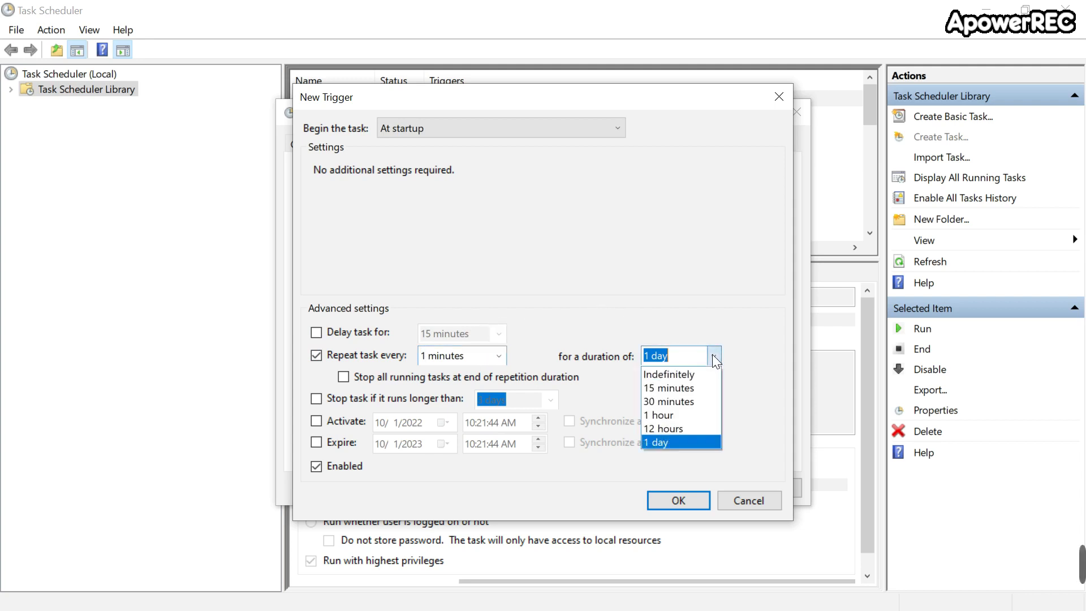
left_click(682, 387)
left_click(652, 355)
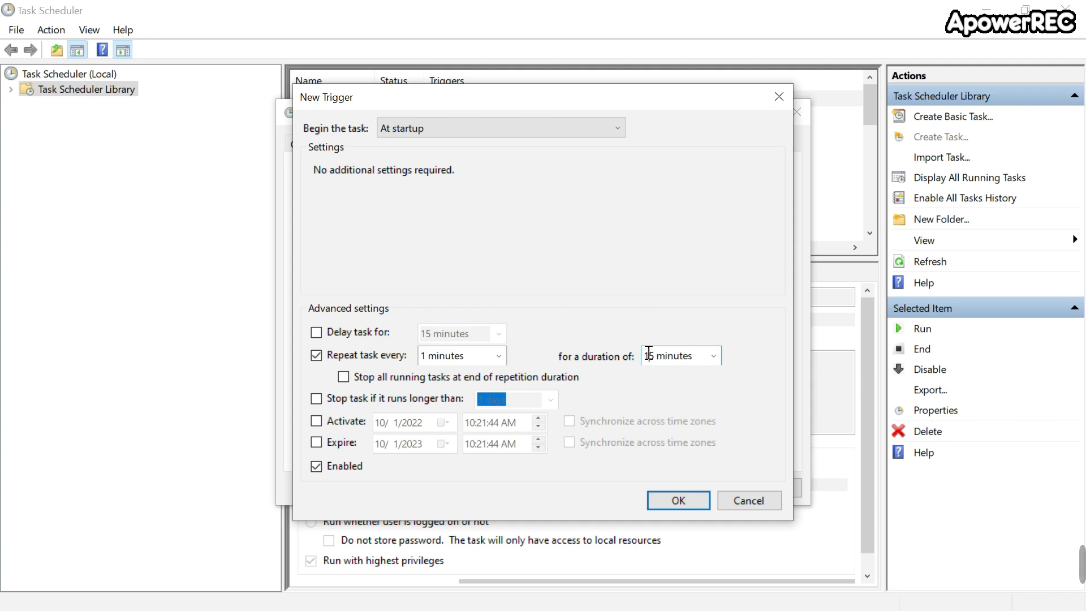
key("BackSpace")
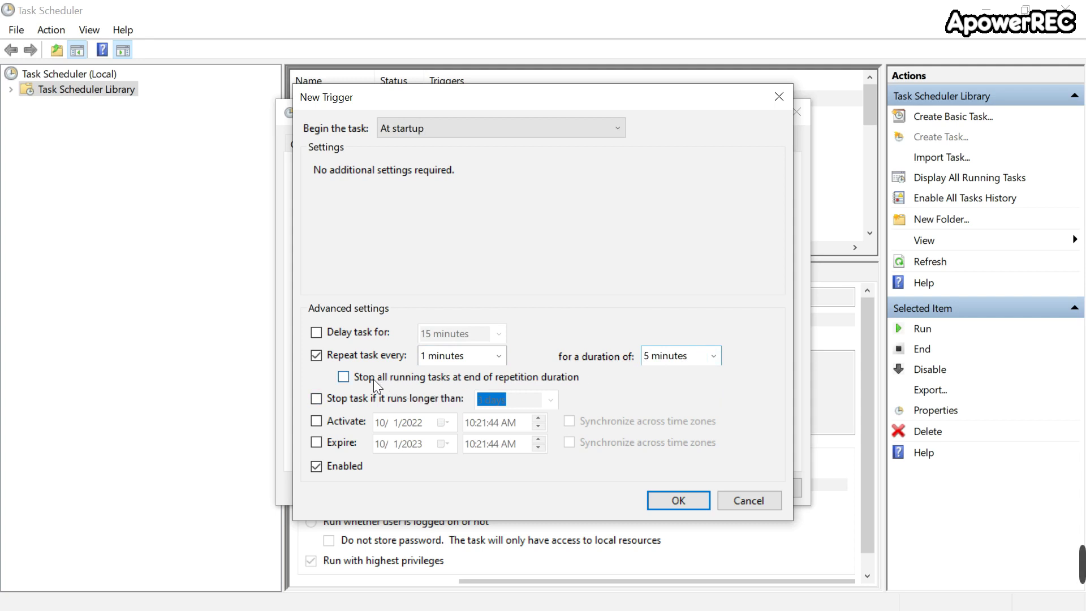
Stop the task if it runs longer than 10 minutes
left_click(316, 399)
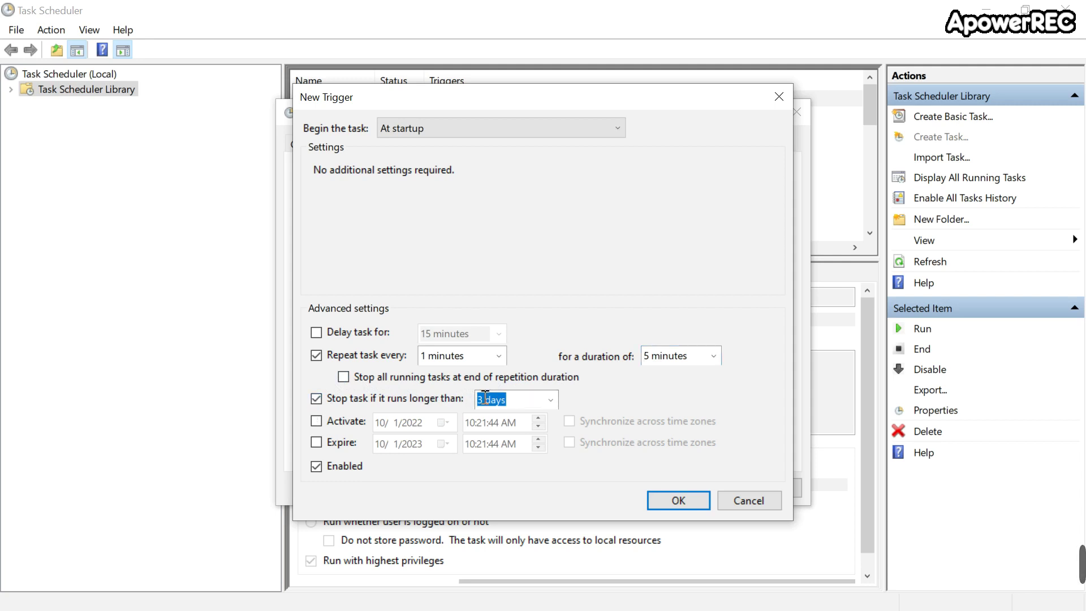
left_click(551, 399)
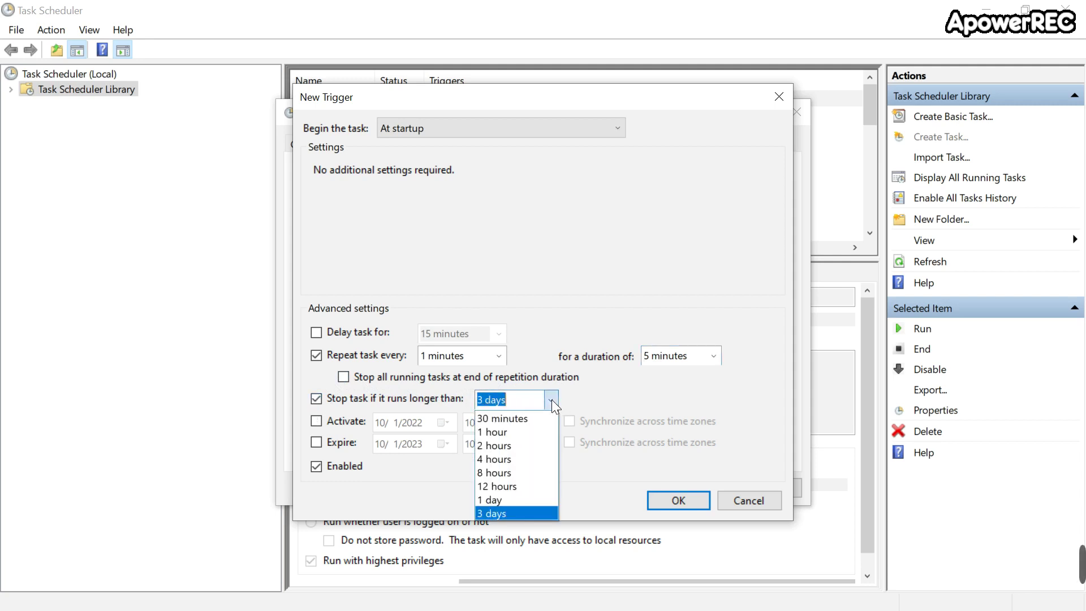
left_click(518, 416)
left_click(484, 399)
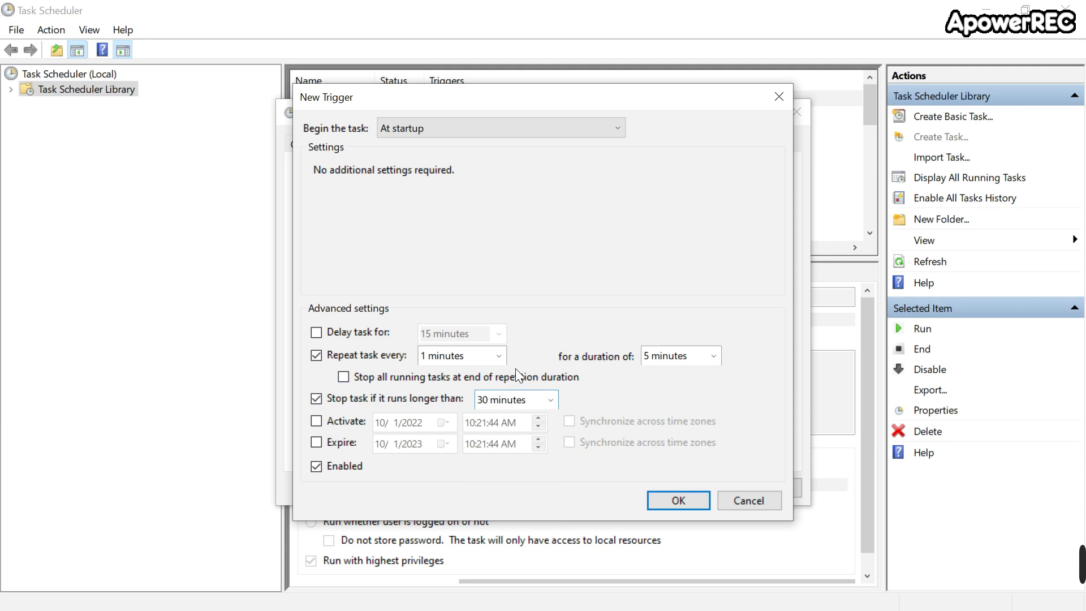
key("BackSpace")
type("1")
Save the startup trigger and begin a second trigger On workstation unlock
left_click(679, 500)
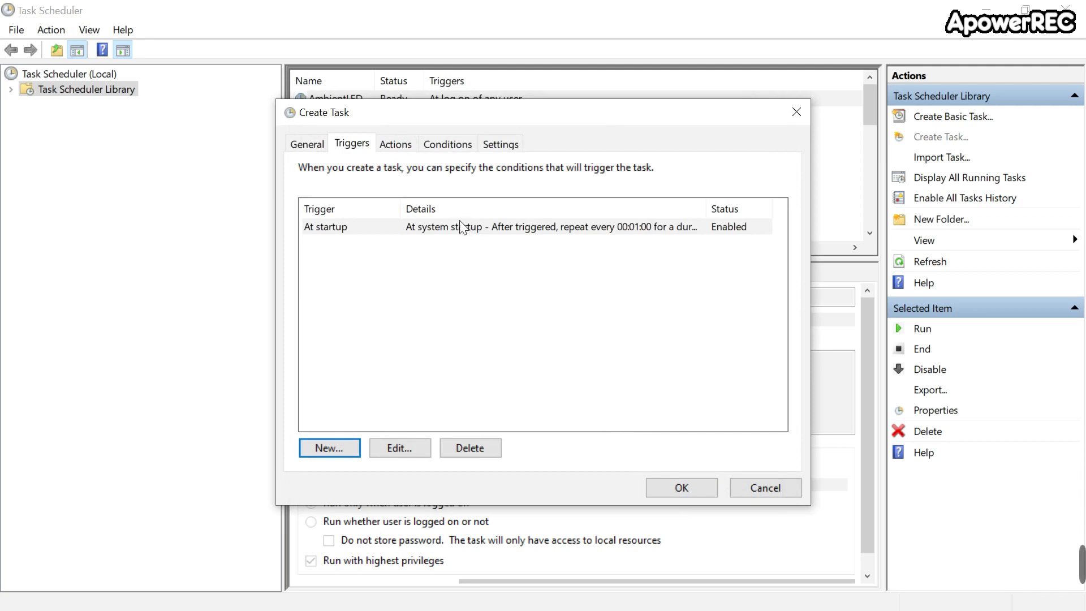
left_click(343, 447)
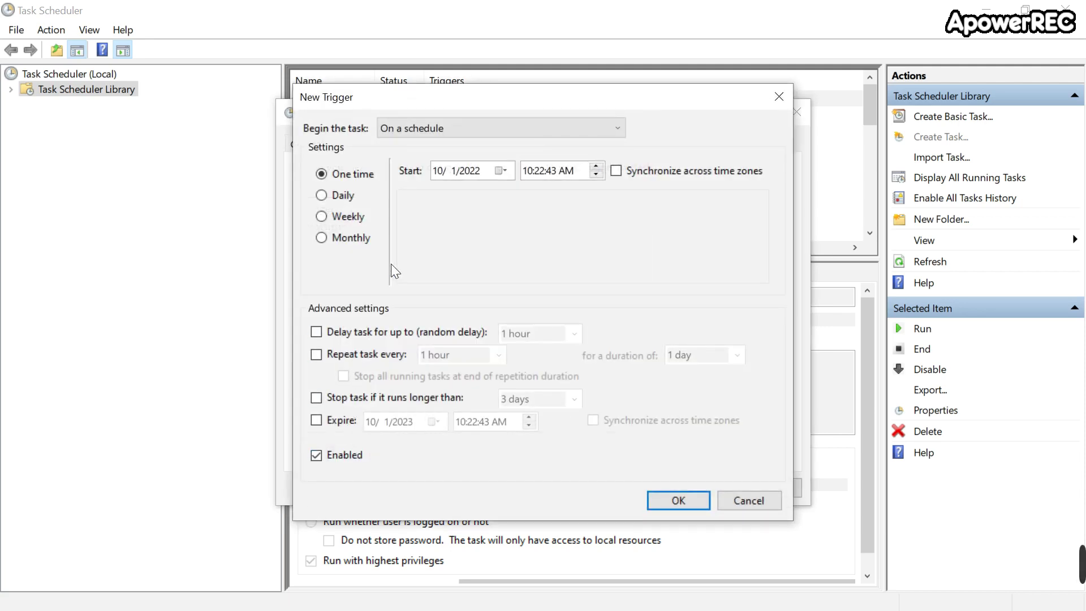
left_click(616, 131)
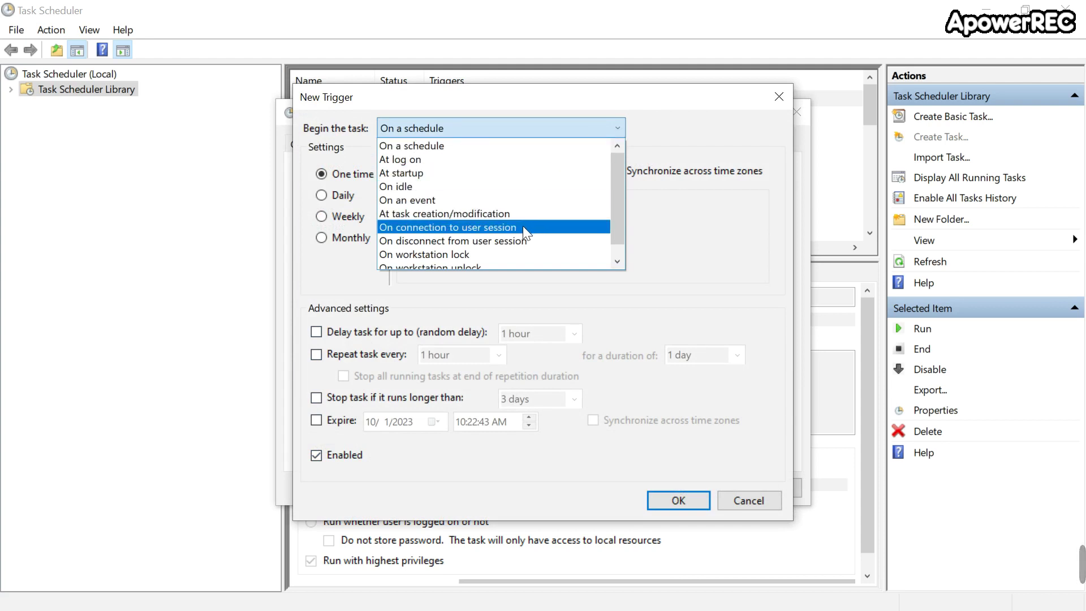
scroll(523, 226, "down", 1)
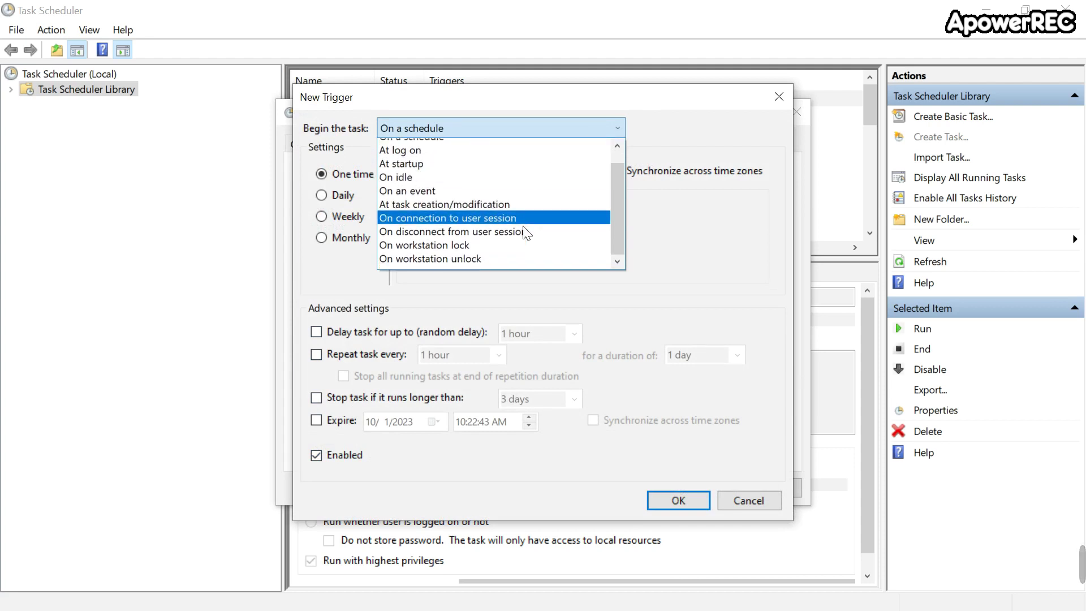
left_click(490, 254)
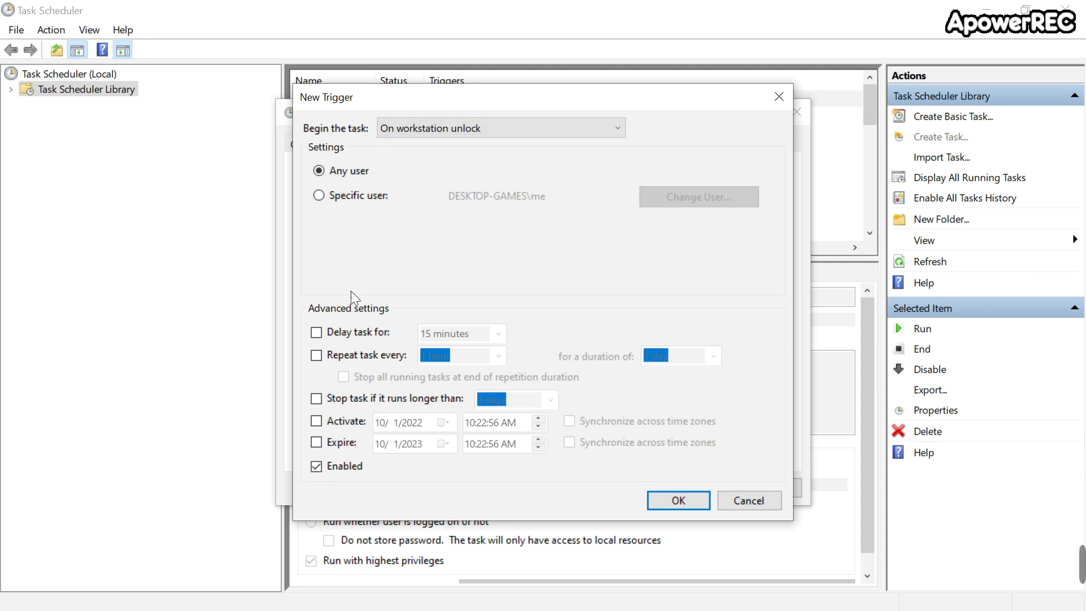
Make the unlock trigger repeat every 1 minute for a duration of 10 minutes
left_click(317, 354)
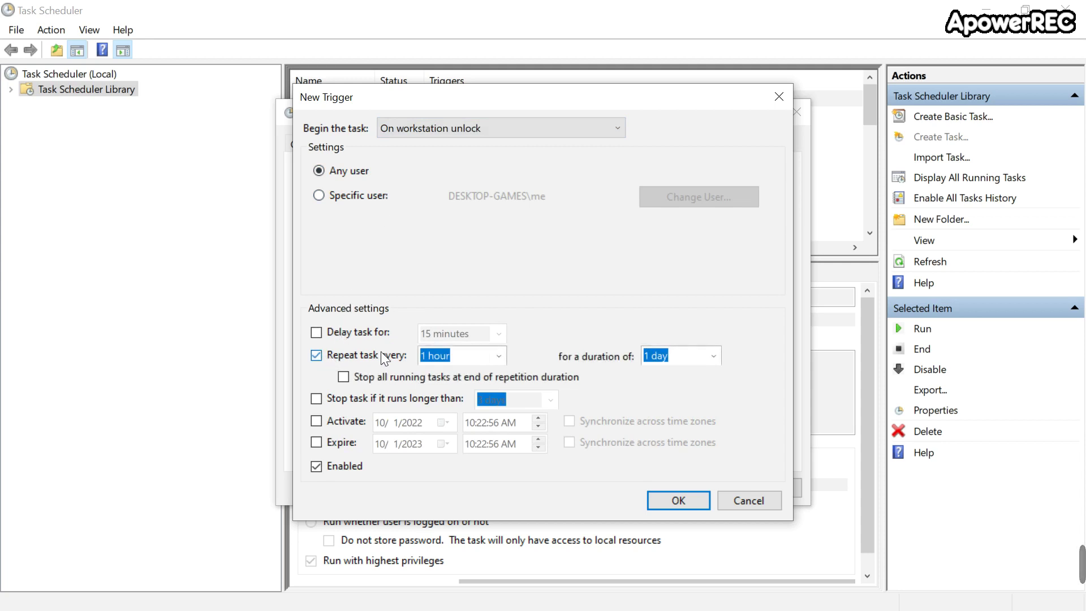
left_click(500, 355)
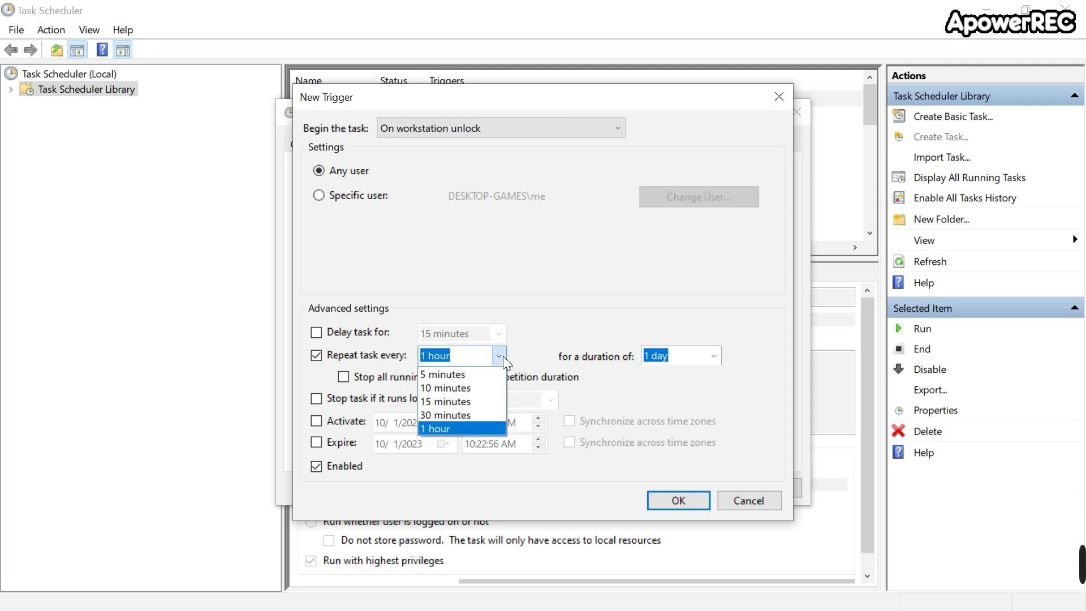
left_click(464, 373)
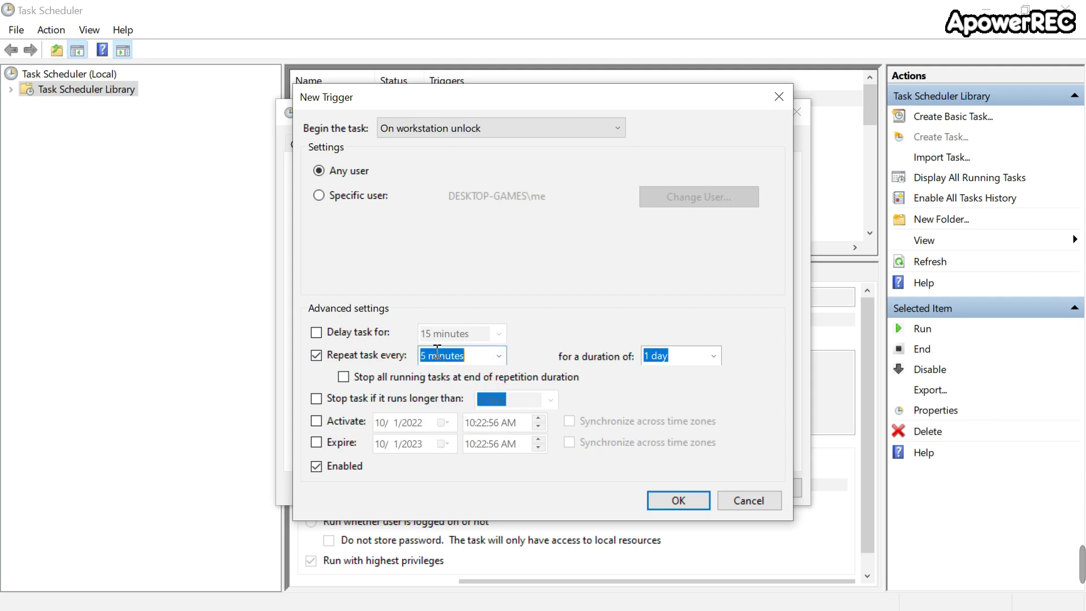
left_click(425, 351)
key("BackSpace")
type("1")
left_click(712, 354)
left_click(670, 380)
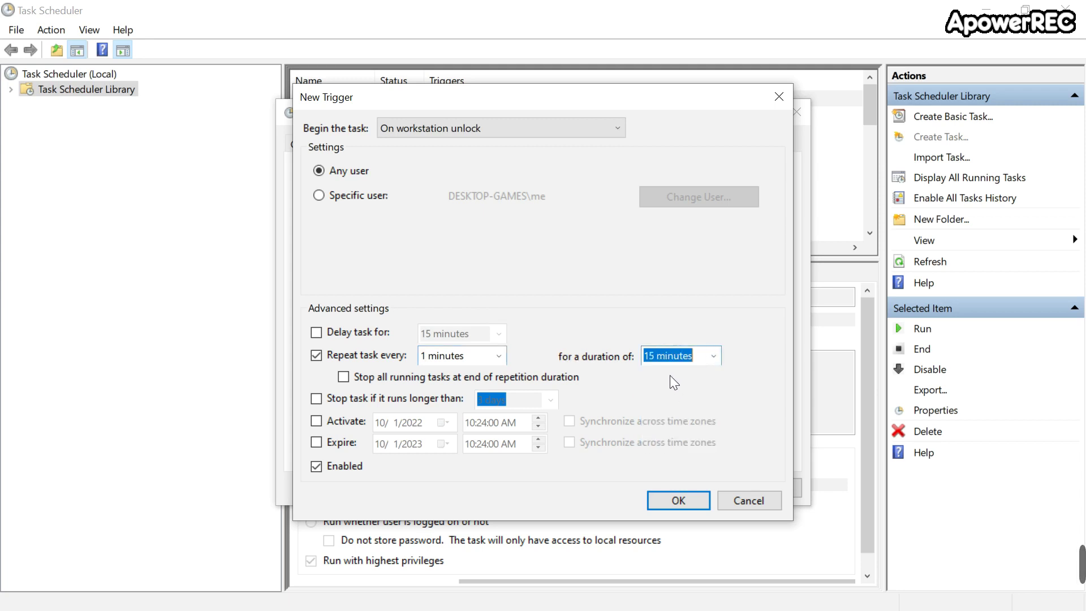
left_click(653, 358)
key("BackSpace")
type("0")
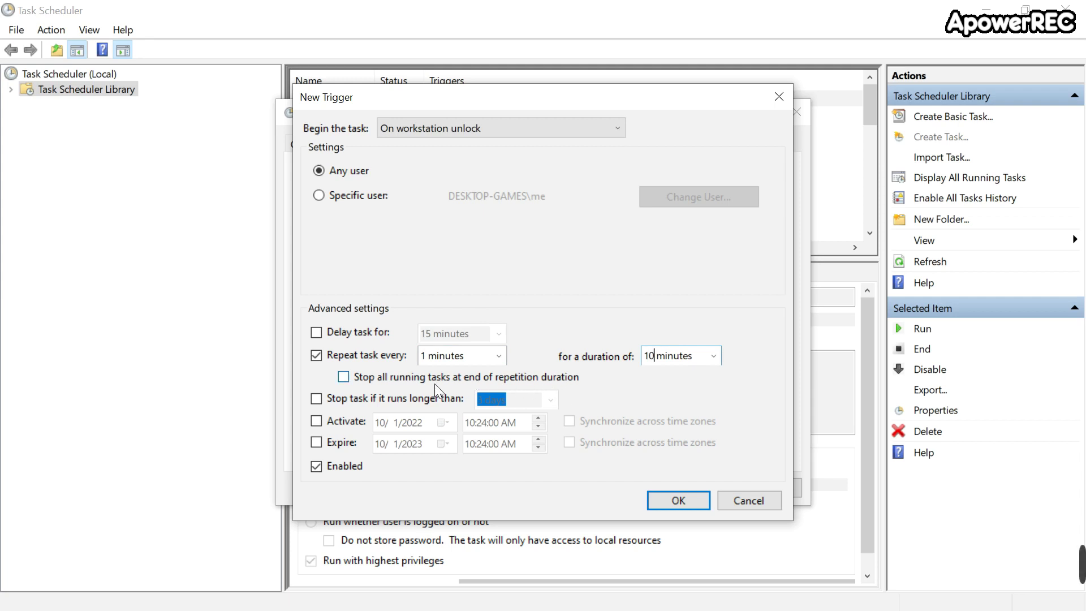
Stop runs longer than 10 minutes and confirm the unlock trigger
left_click(316, 398)
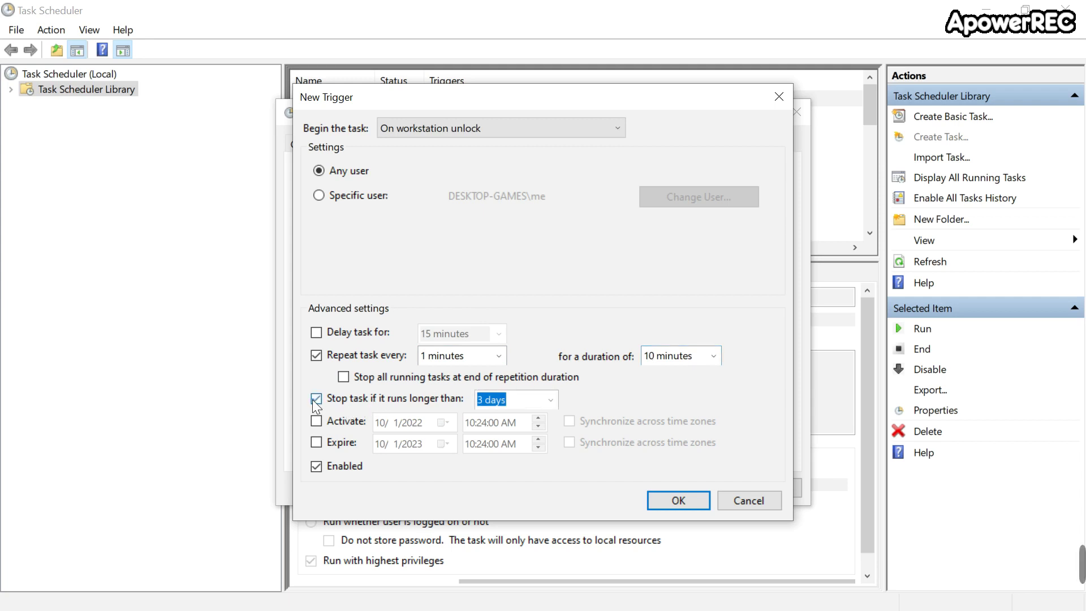
left_click(551, 400)
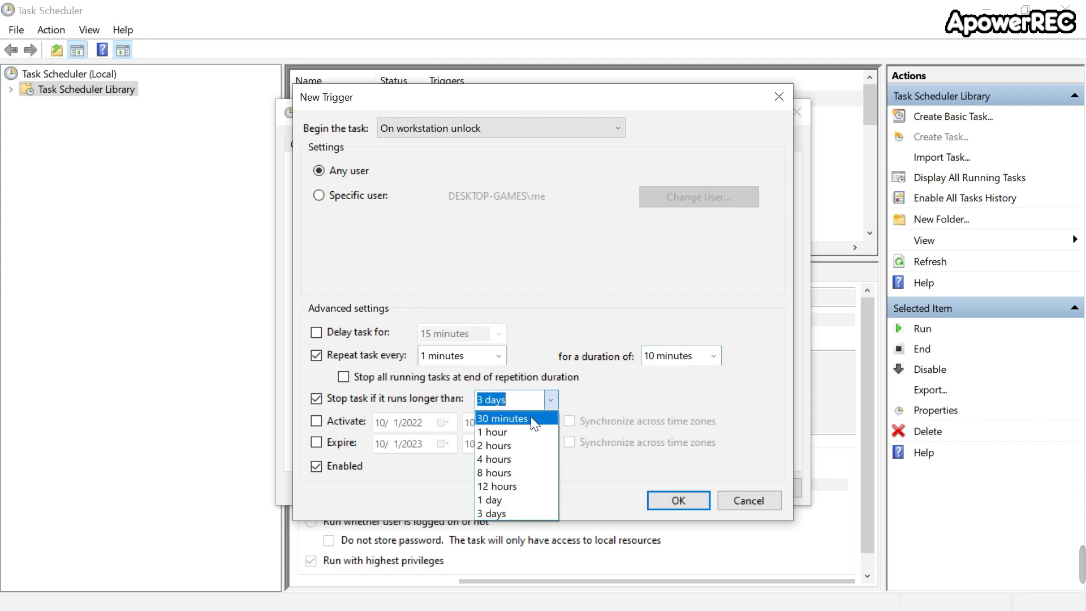
left_click(530, 418)
key("Home")
key("Delete")
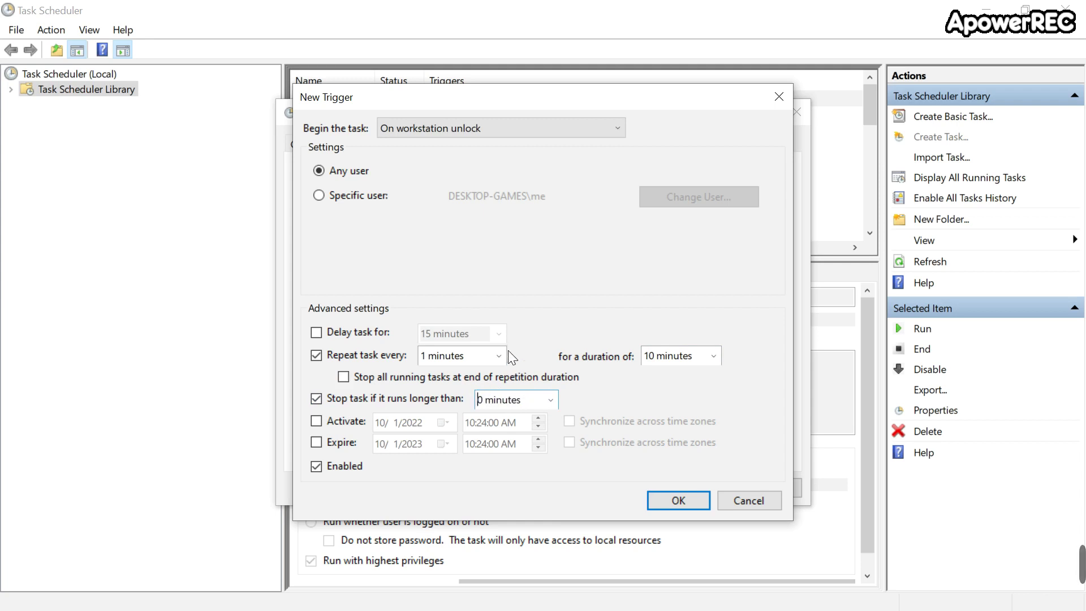
type("1")
left_click(678, 500)
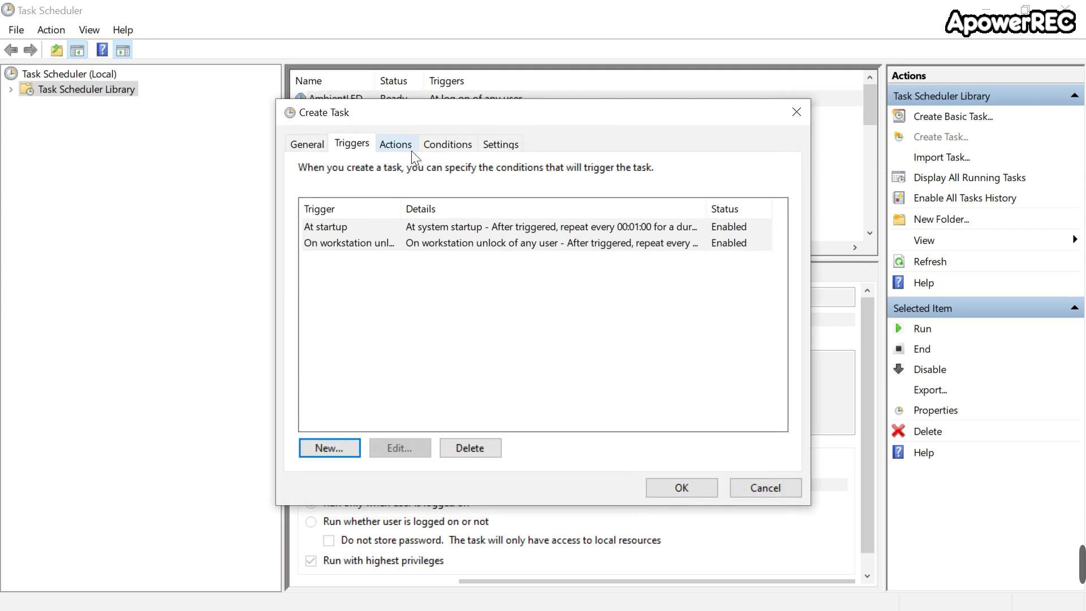
Add a Start a program action running pnputil.exe with arguments /scan-devices
left_click(397, 144)
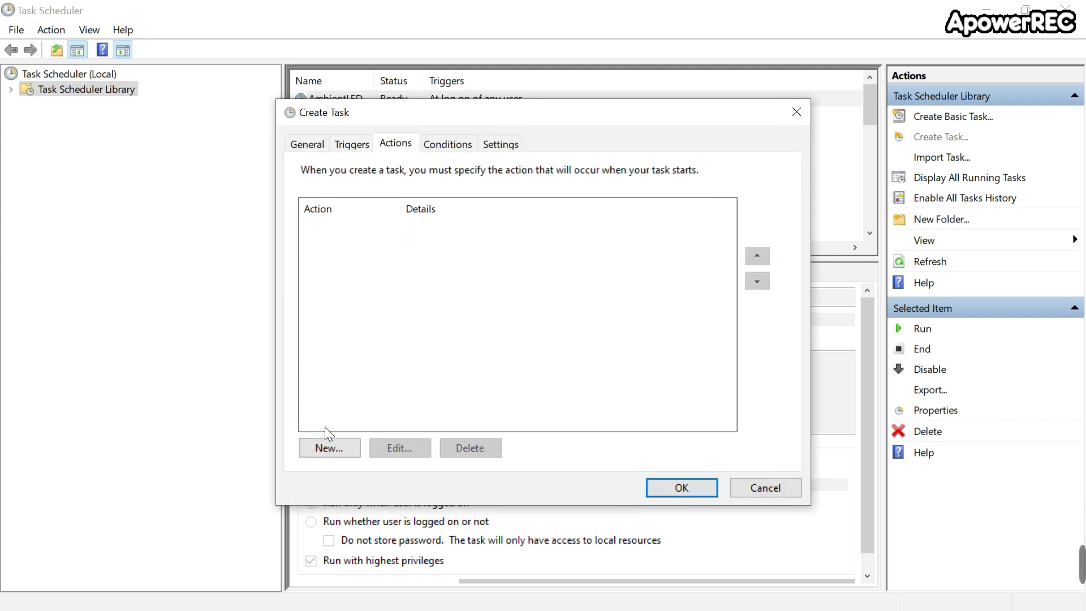
left_click(326, 447)
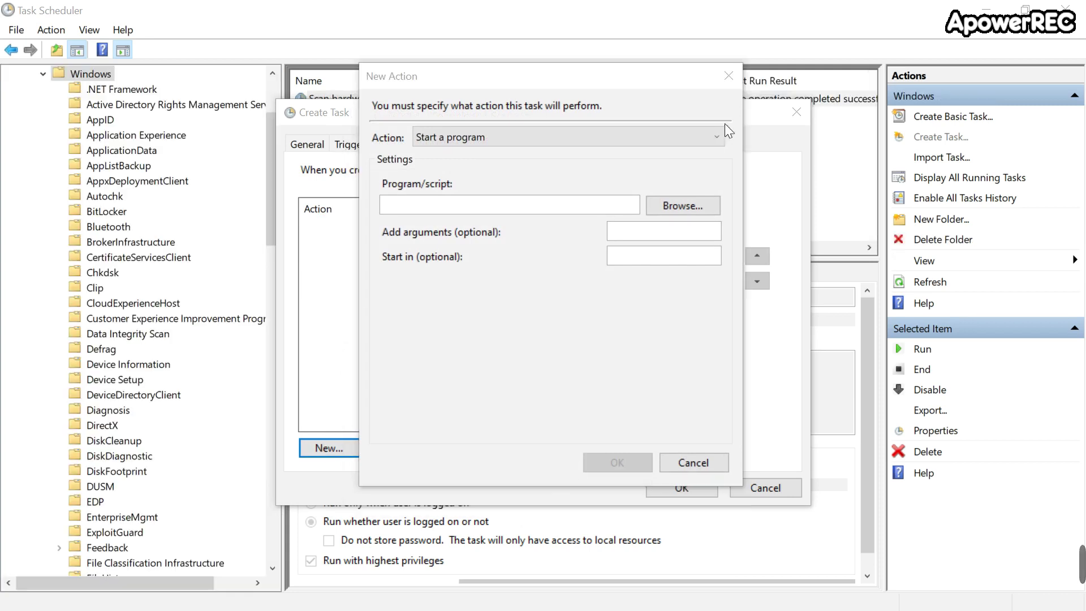
left_click(719, 136)
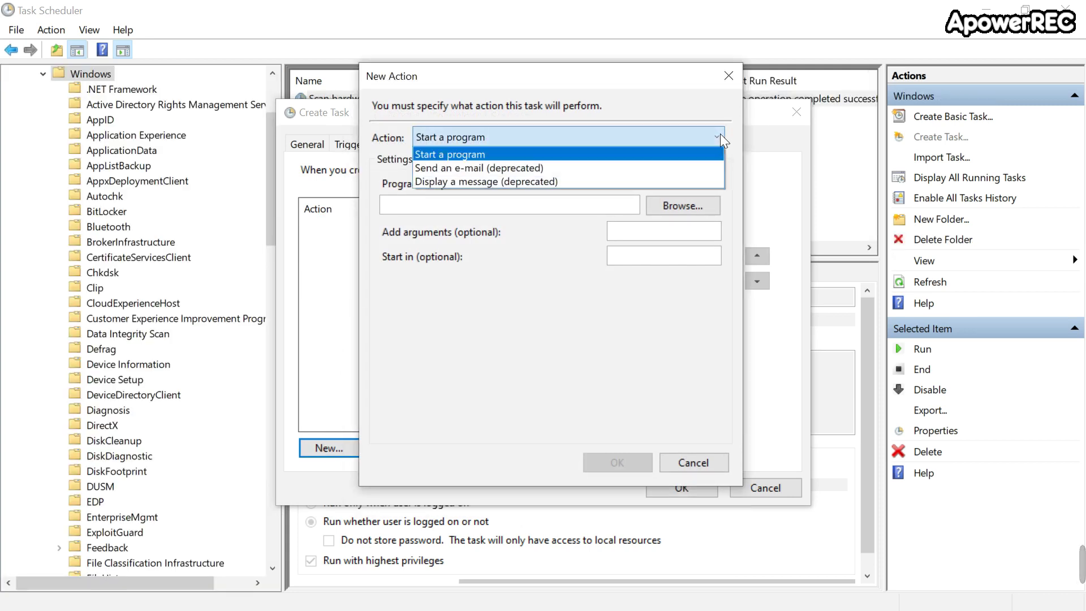
left_click(626, 152)
left_click(424, 205)
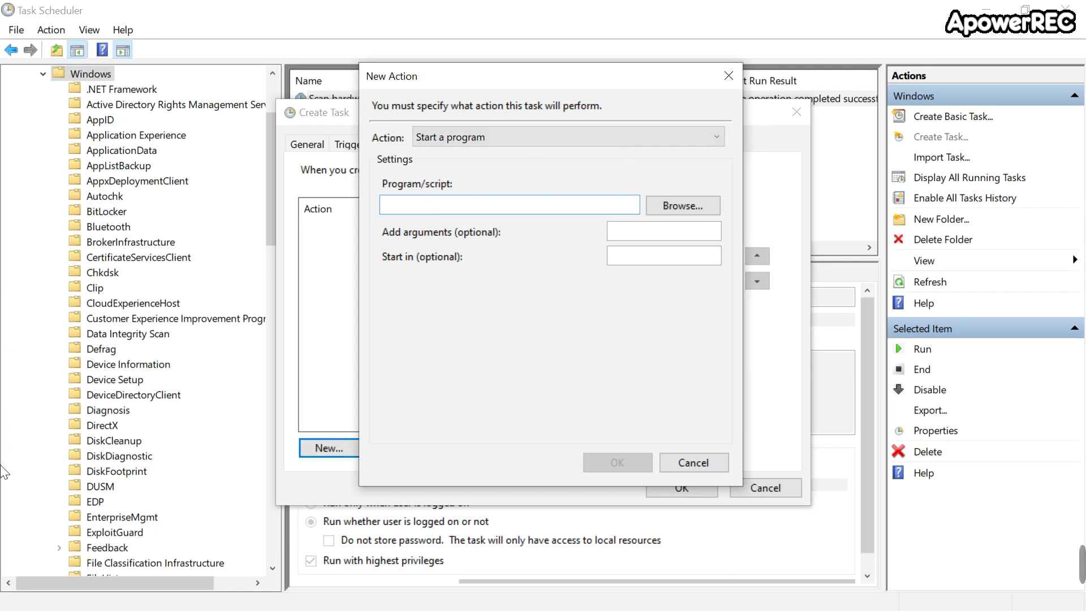
type("pnp")
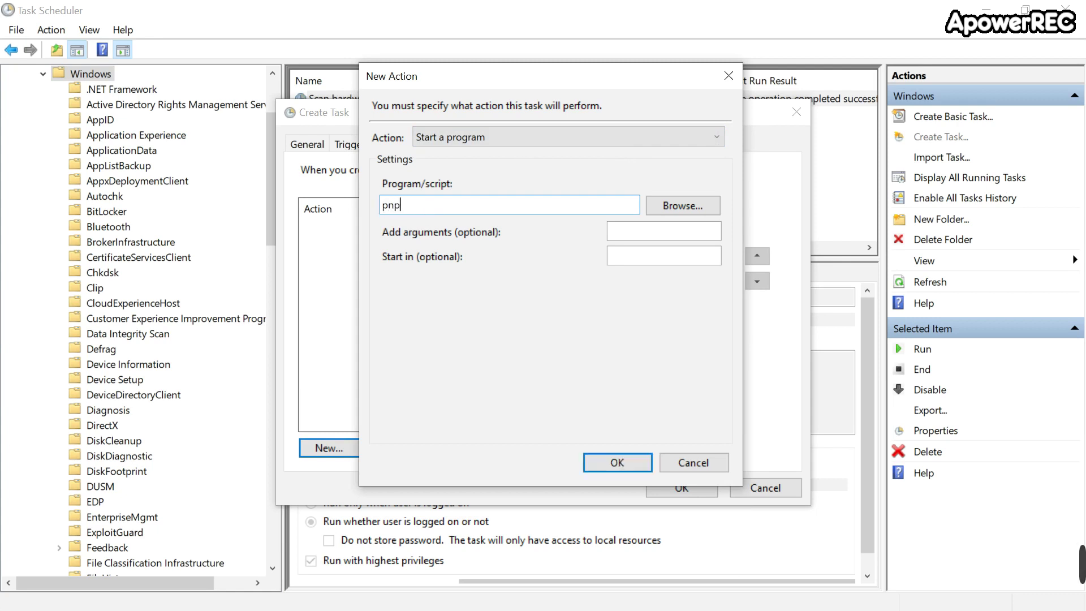
type("util.exe")
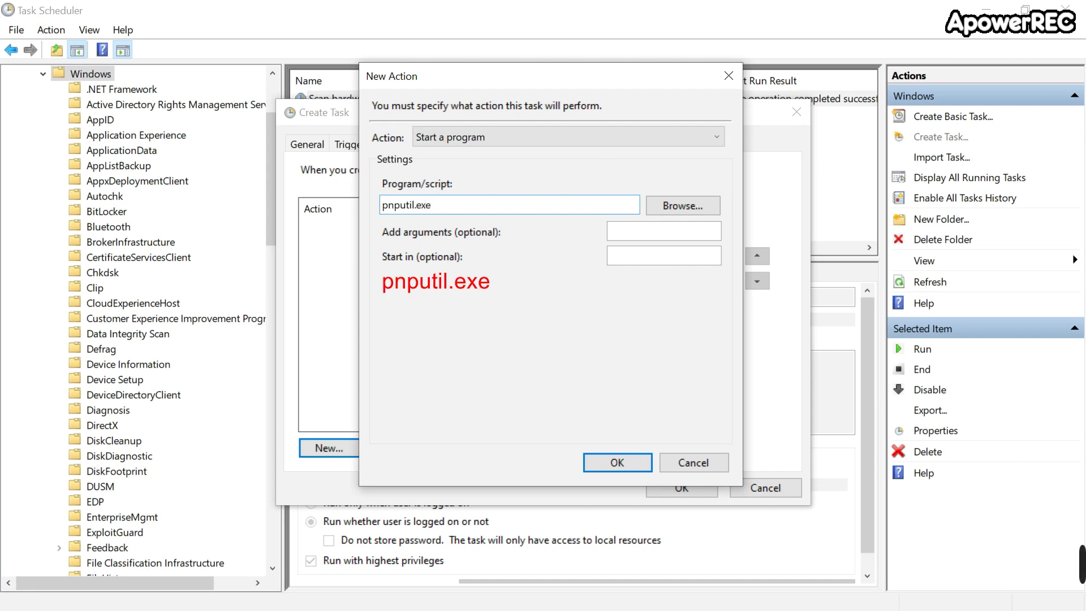
key("Tab")
key("Tab")
type("/scan")
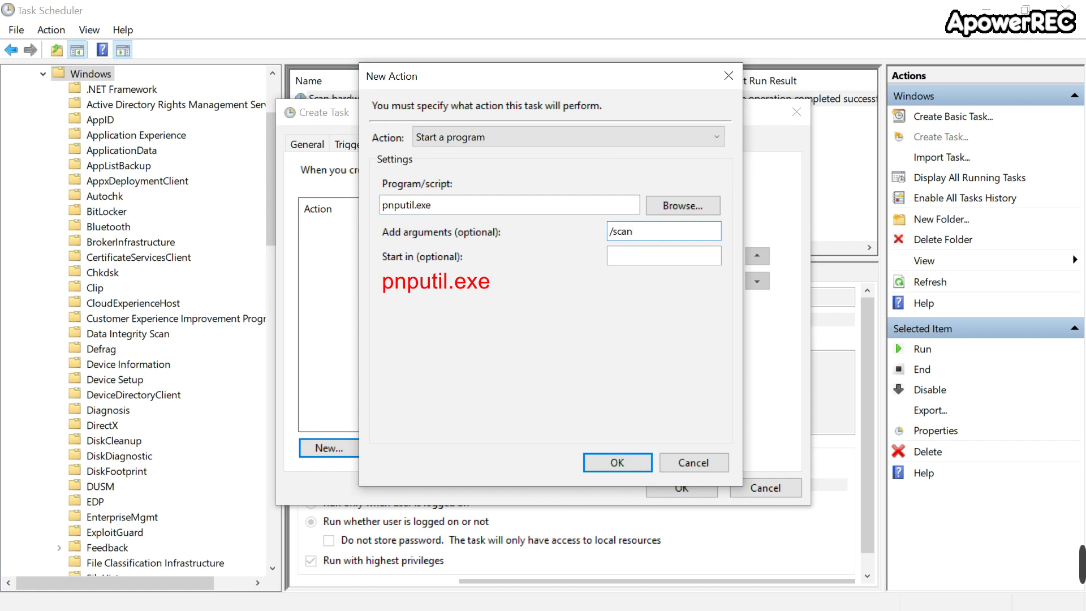
type("-devices")
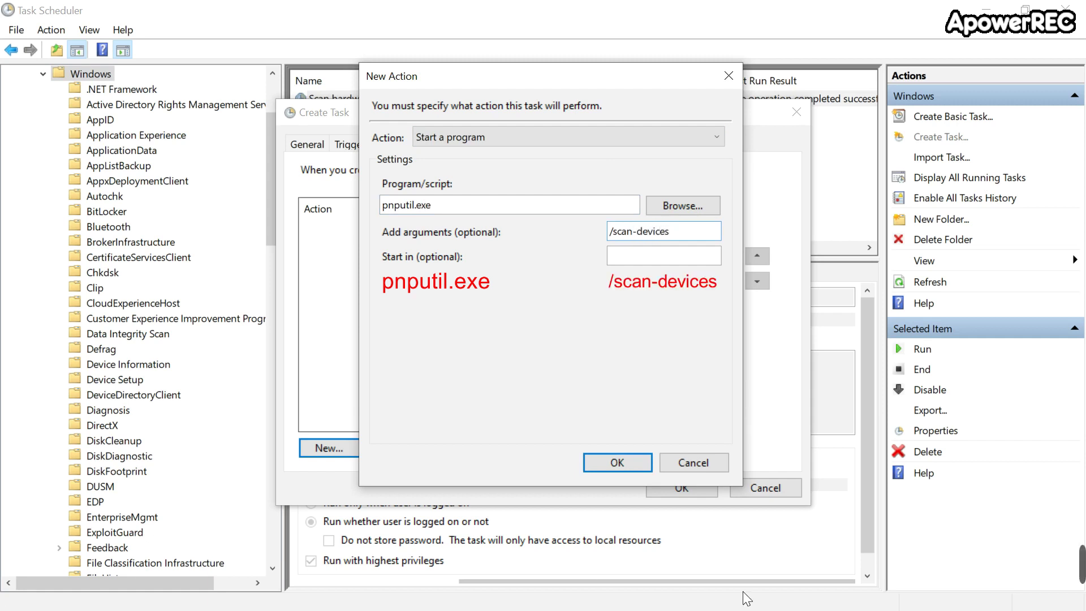
left_click(626, 457)
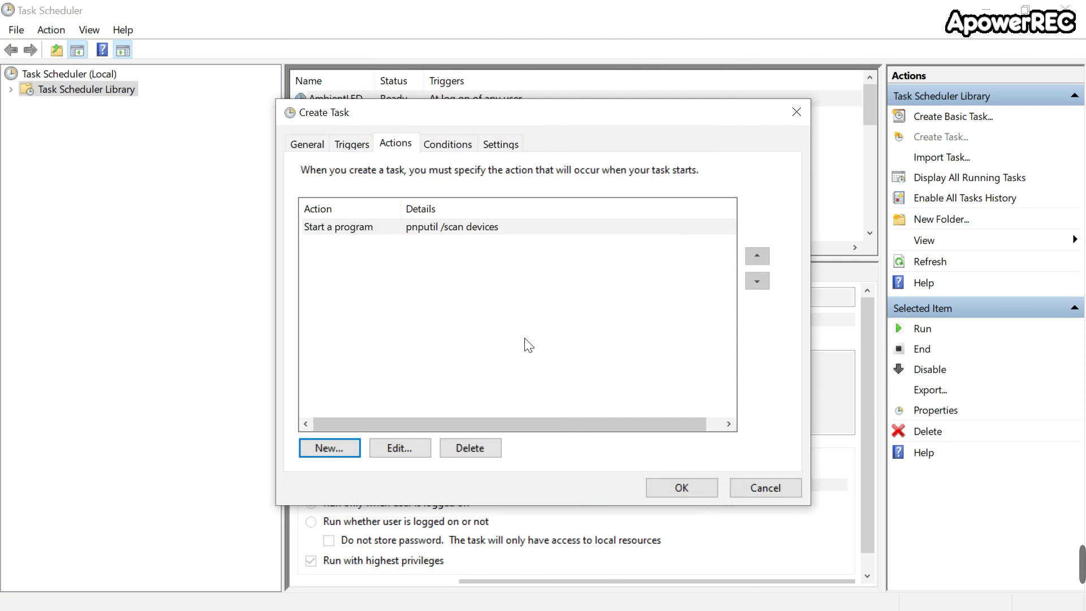
Enable restart on failure every 1 minute up to 3 times, and a 1 hour run limit
left_click(497, 146)
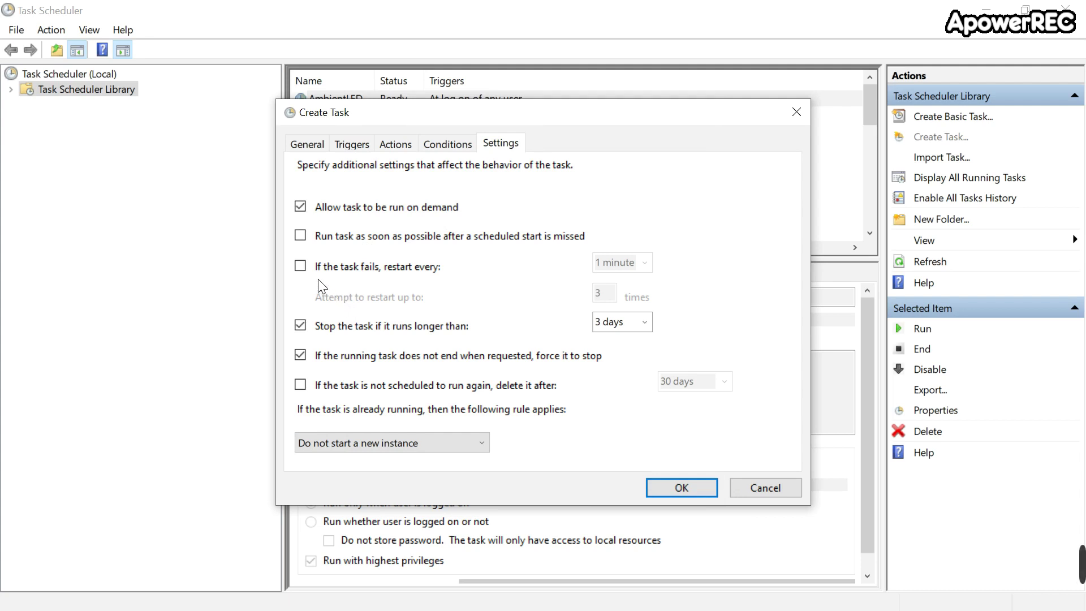
left_click(300, 266)
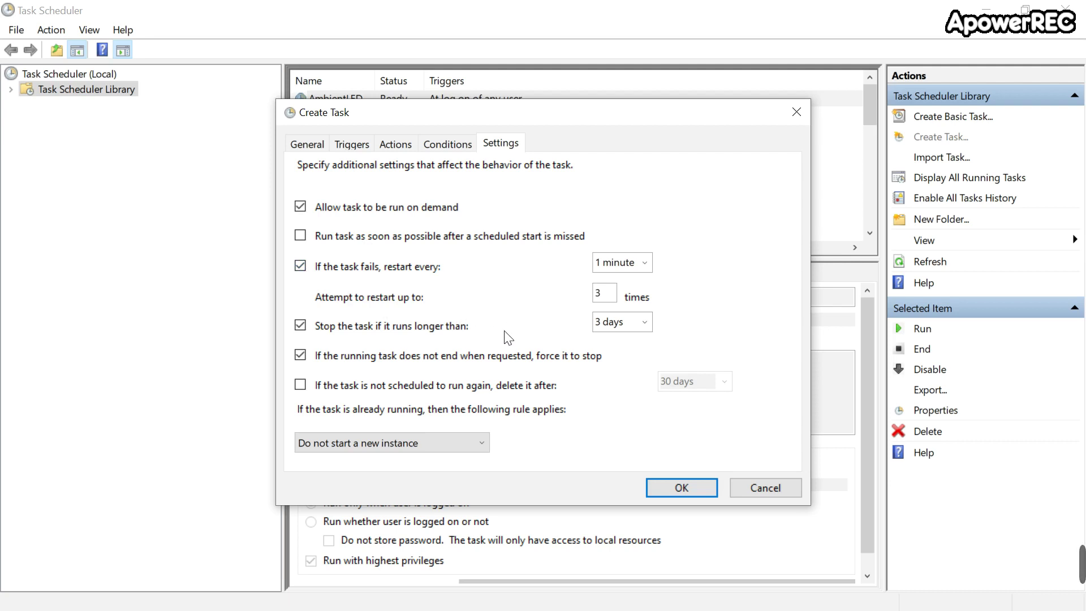
left_click(645, 321)
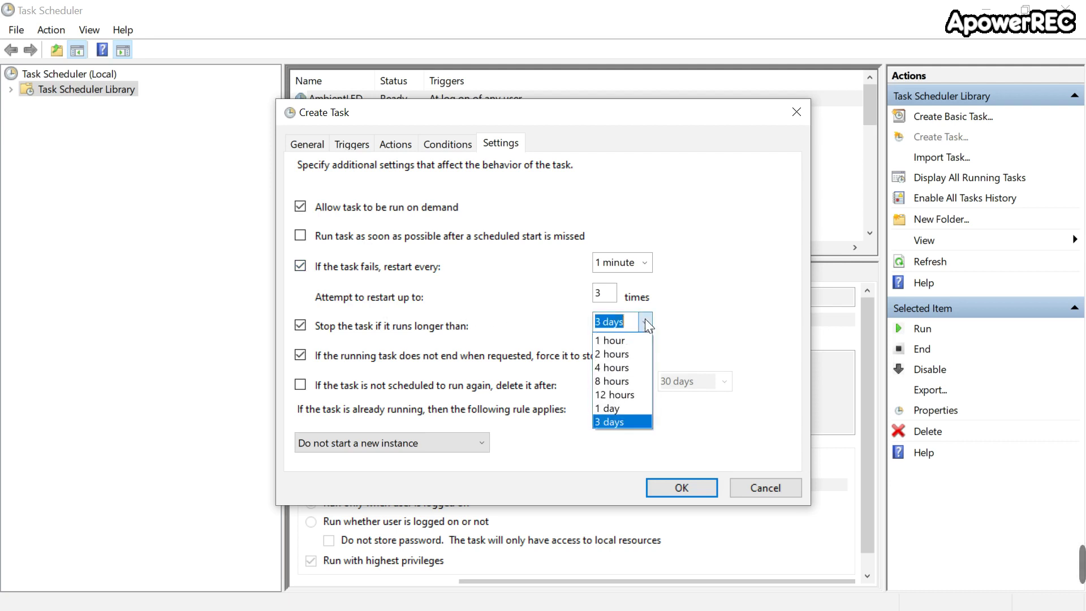
left_click(638, 340)
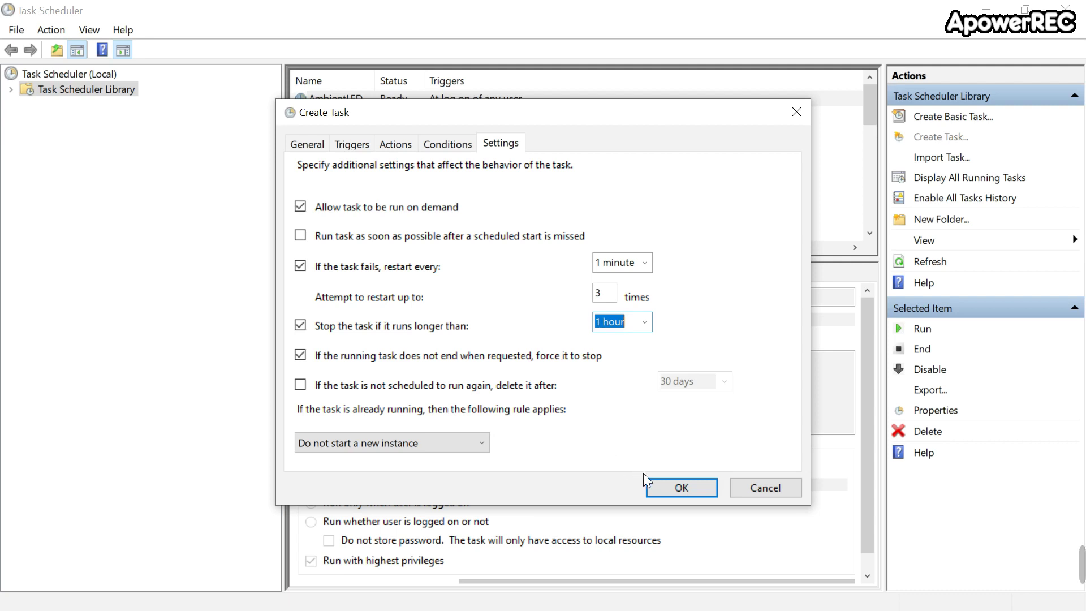
Save the Refresh Audio device task, entering the account password when prompted
left_click(664, 490)
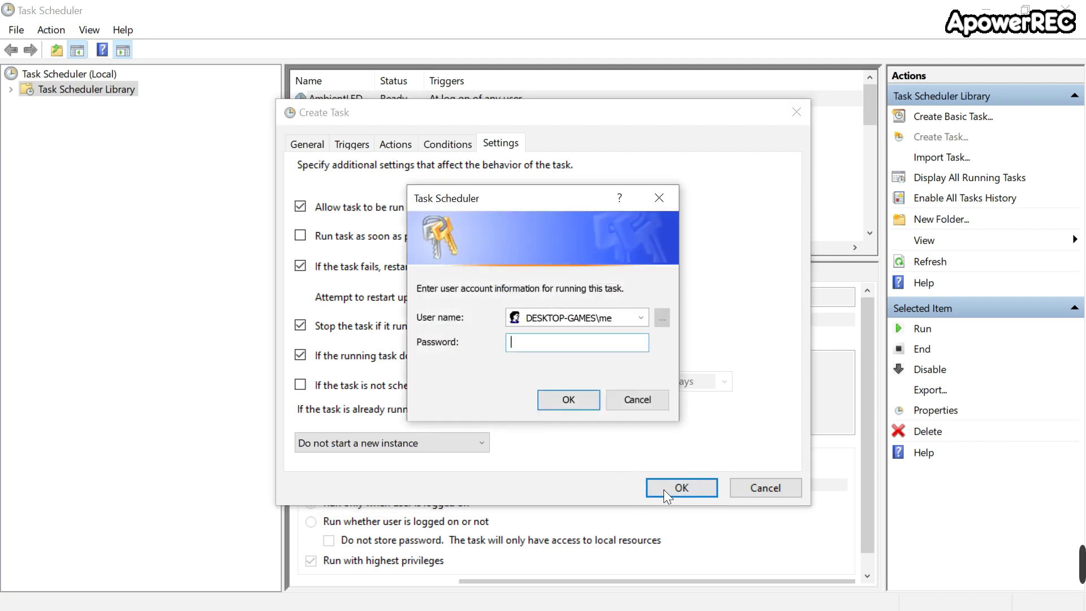
type("******")
key("Return")
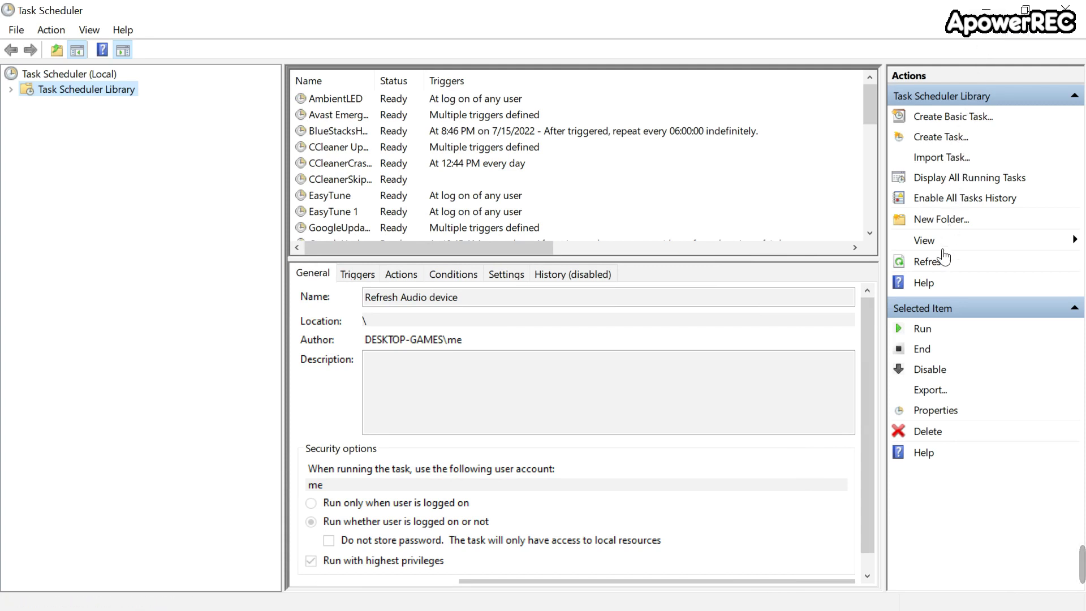
left_click(930, 326)
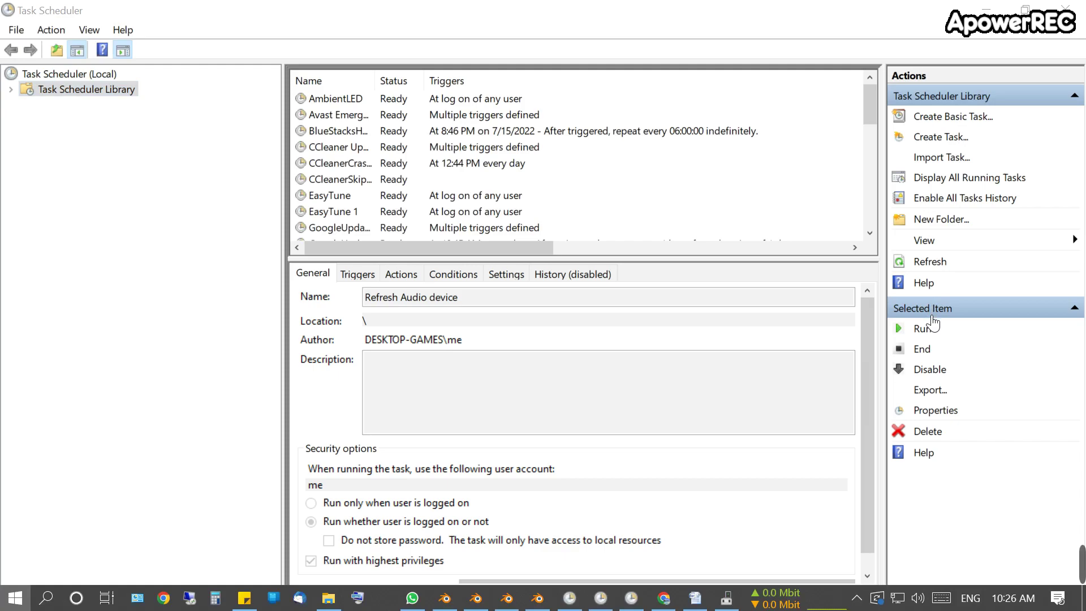